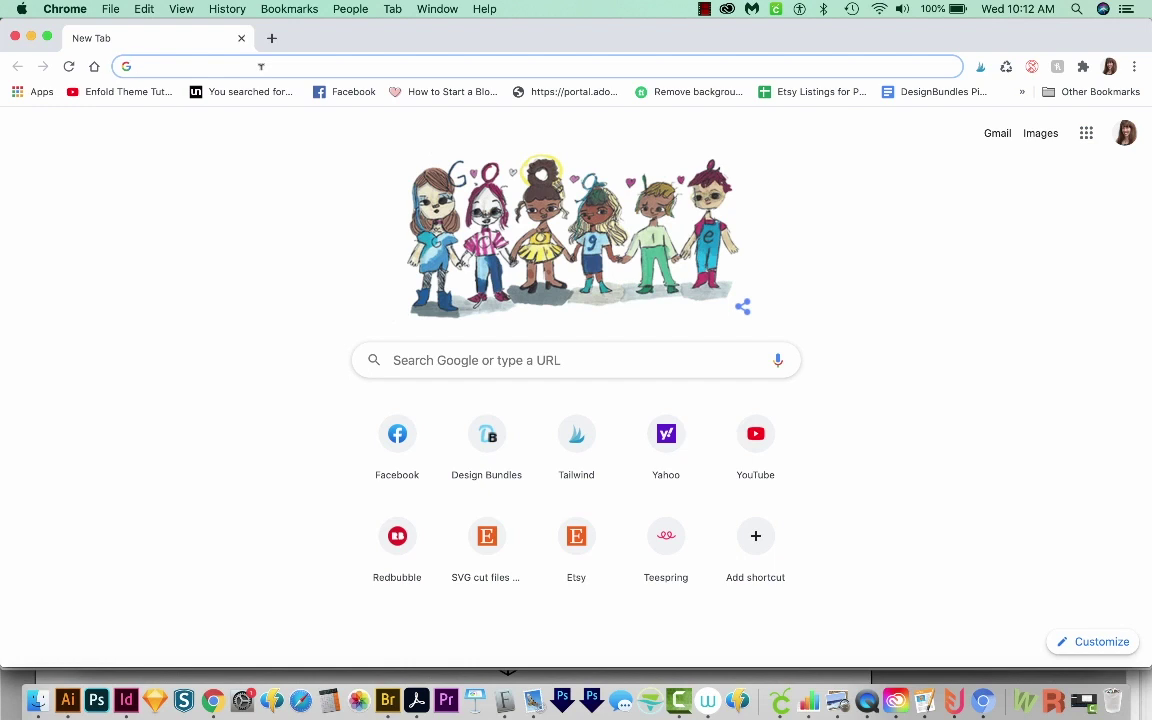
- Load design.cricut.com in Chrome and reveal the downloaded Design Space installer in Finder
type("design")
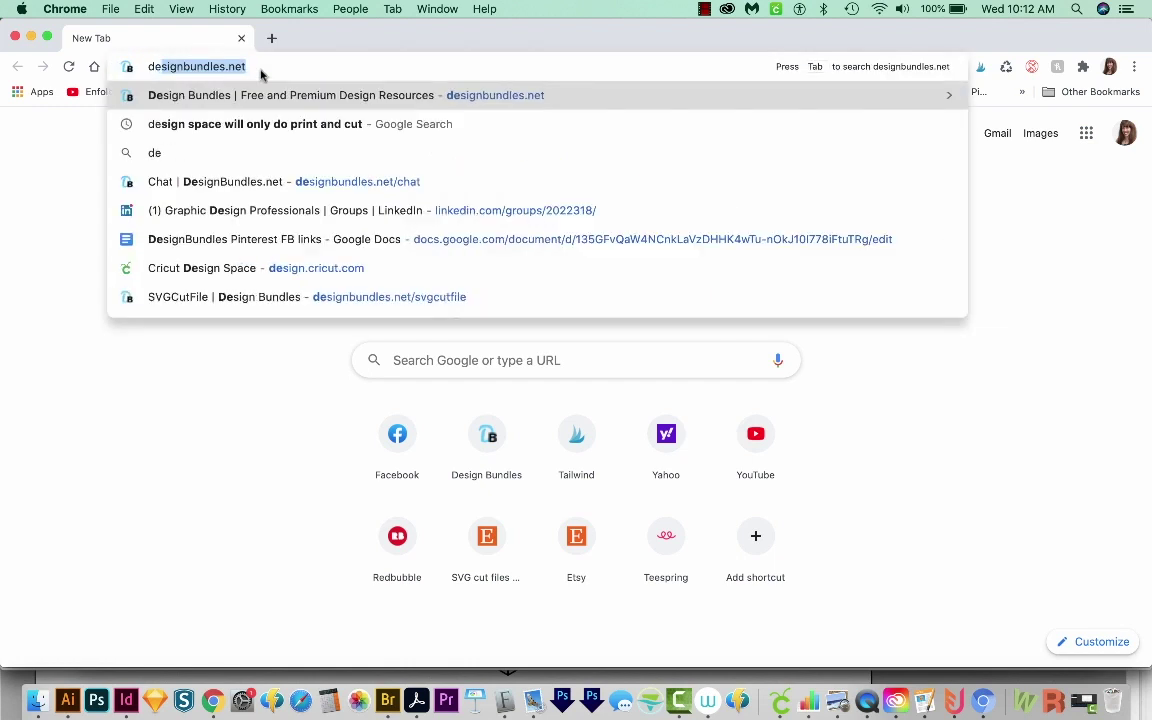
key("BackSpace")
type(".")
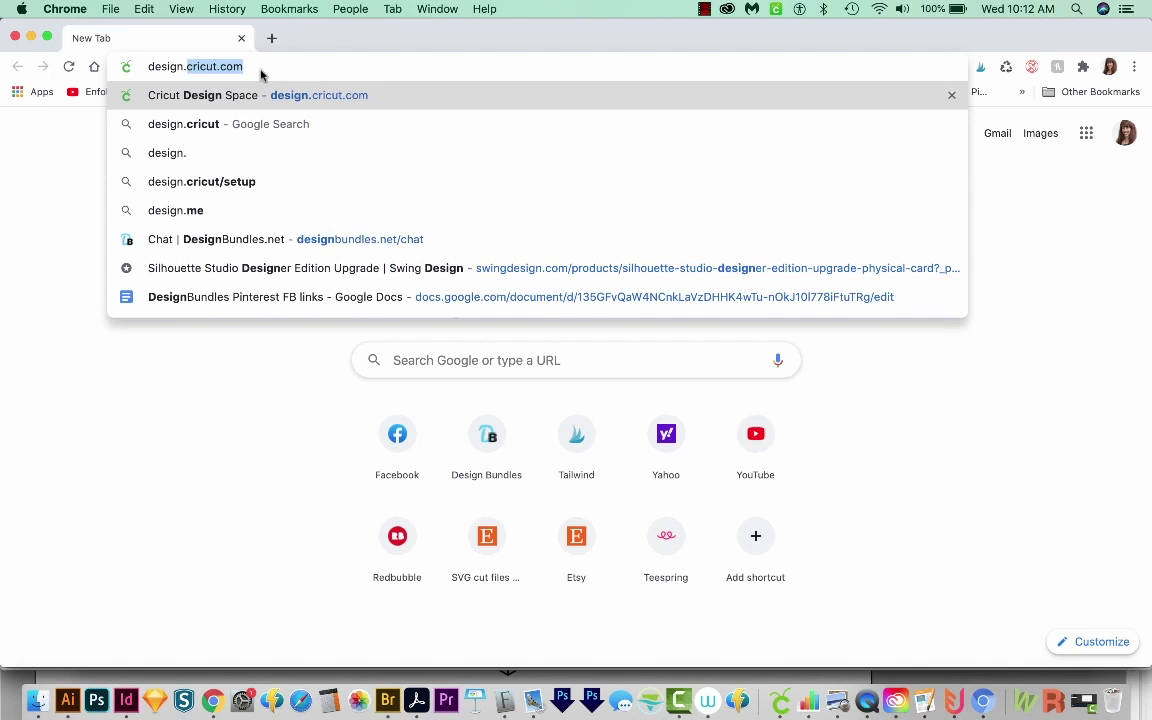
key("Return")
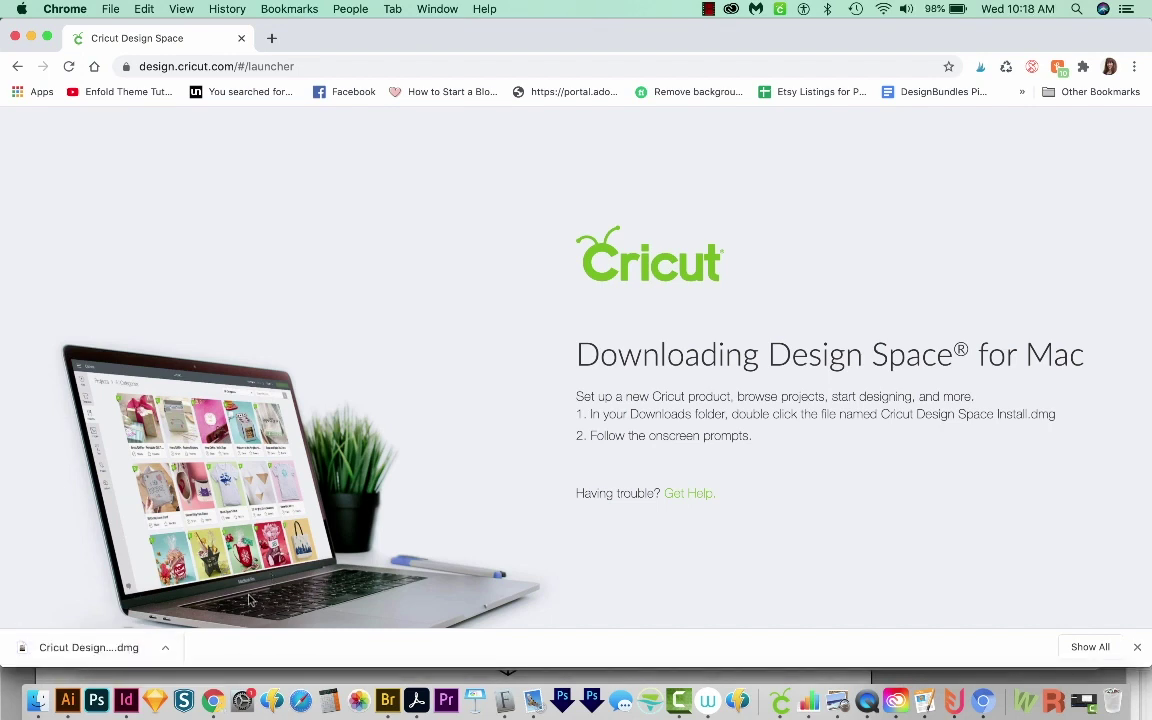
left_click(165, 648)
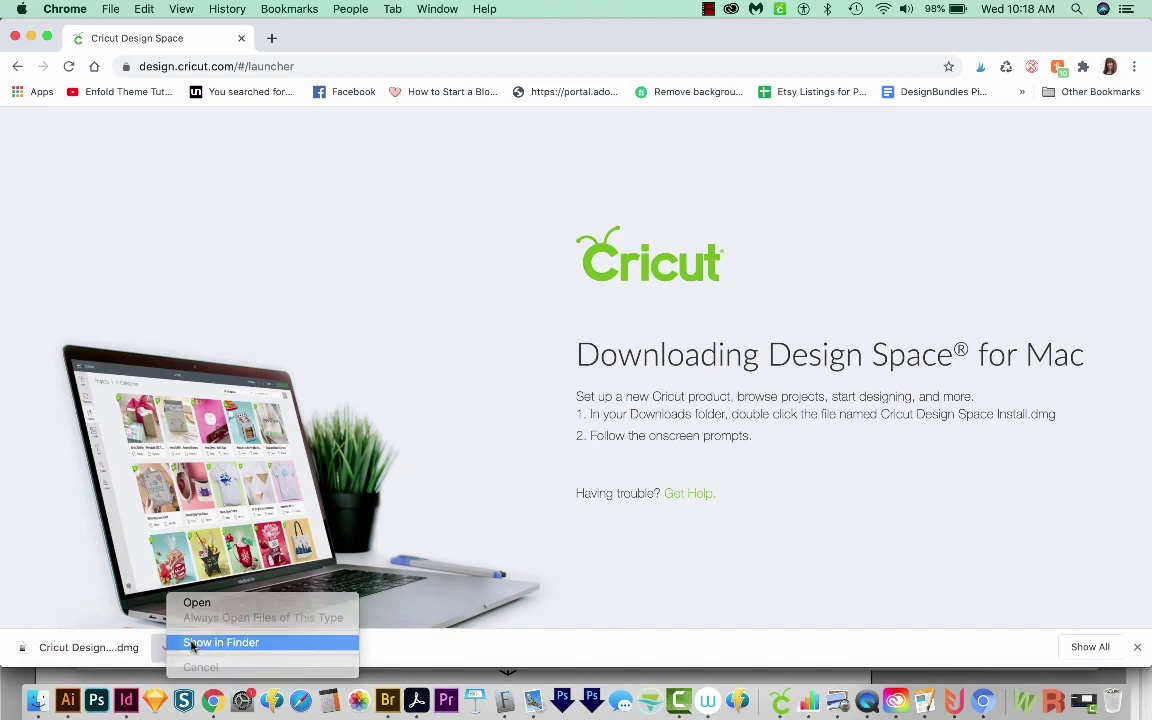
left_click(190, 643)
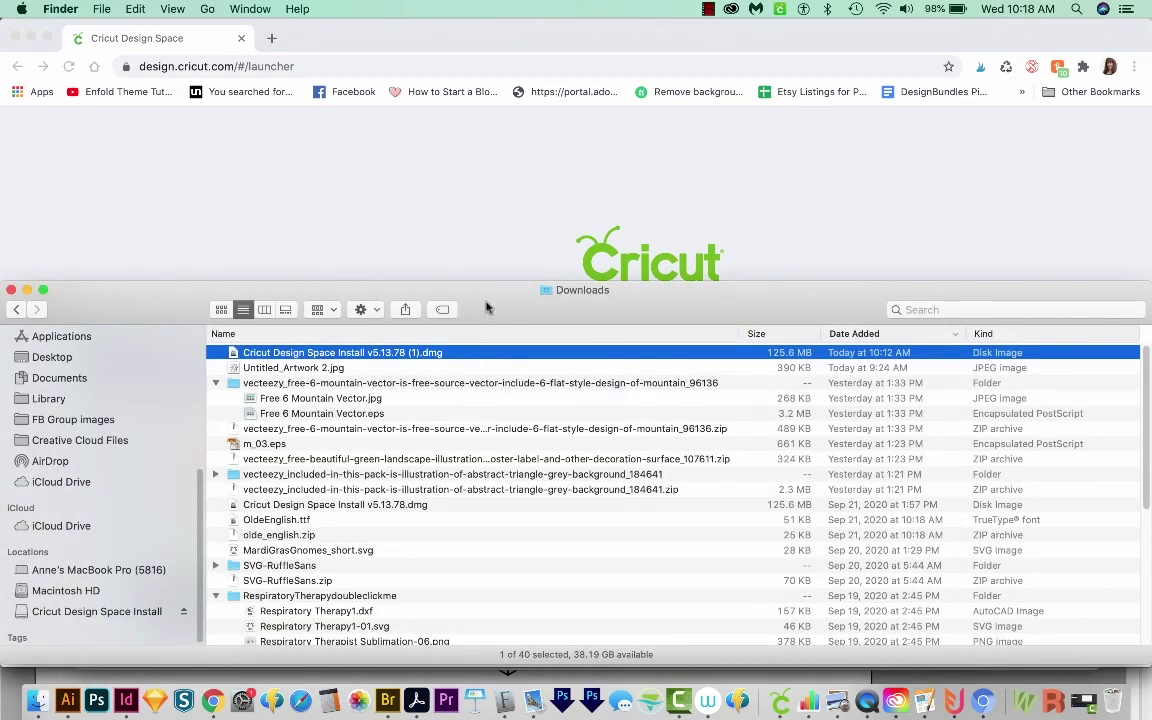
- Install Cricut Design Space from its disk image into the Applications folder
left_click_drag(501, 316, 497, 327)
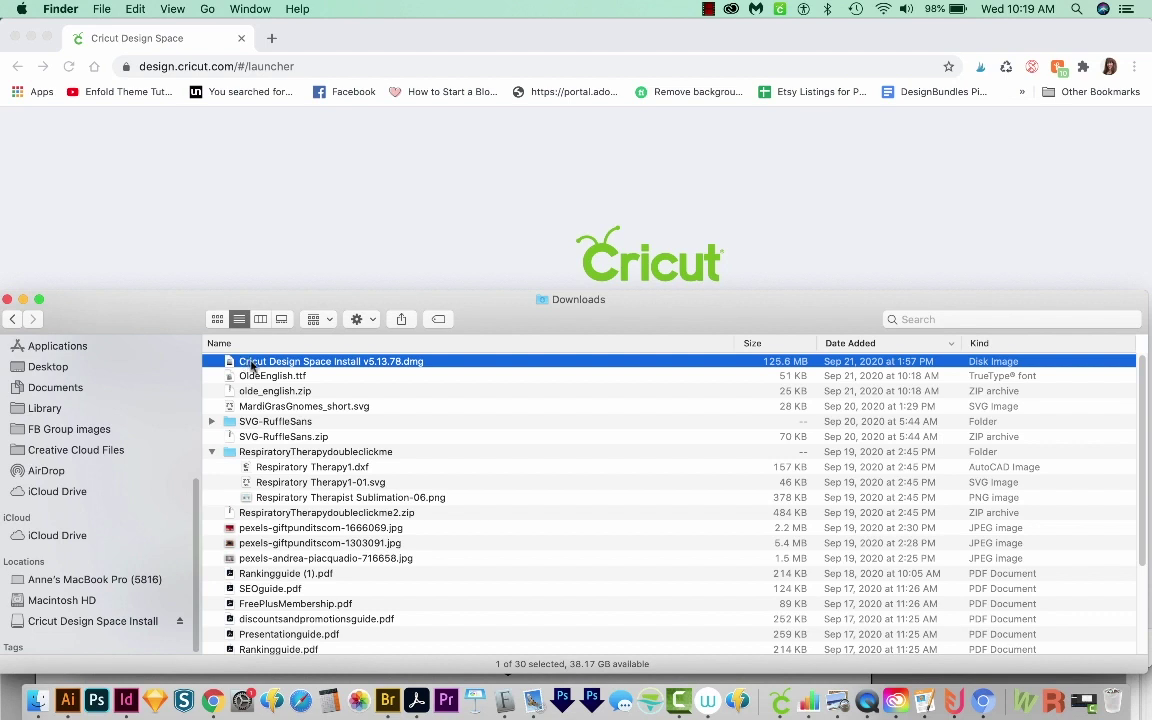
double_click(252, 362)
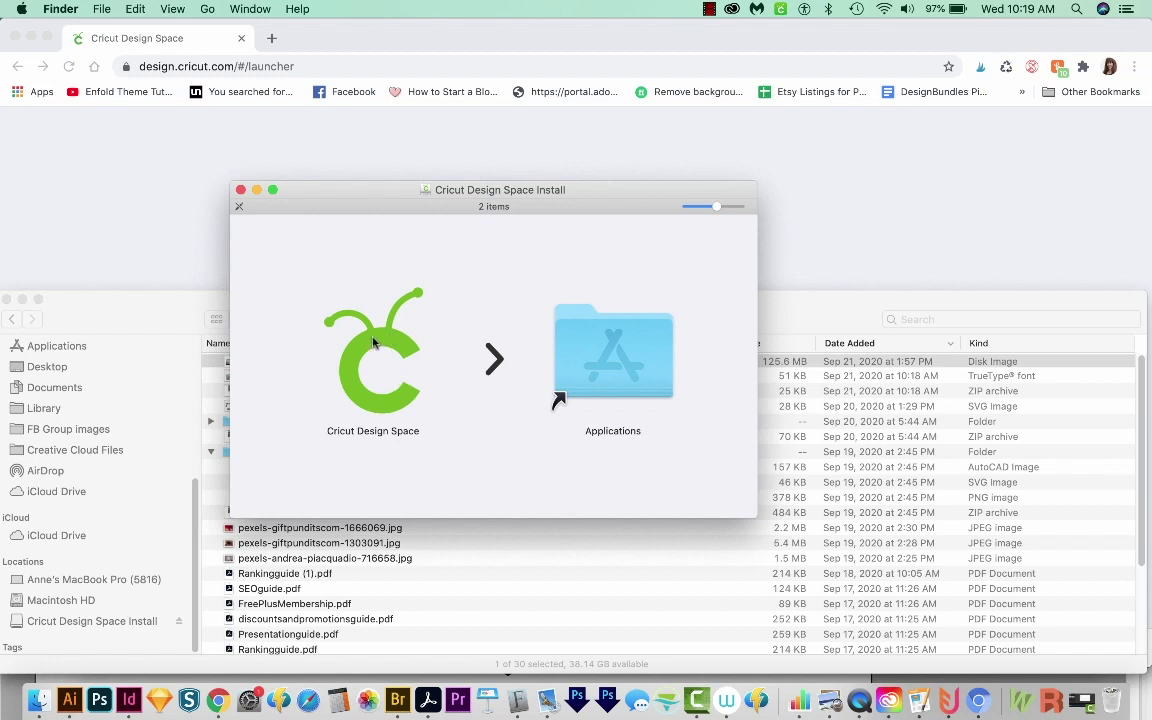
left_click_drag(373, 343, 634, 343)
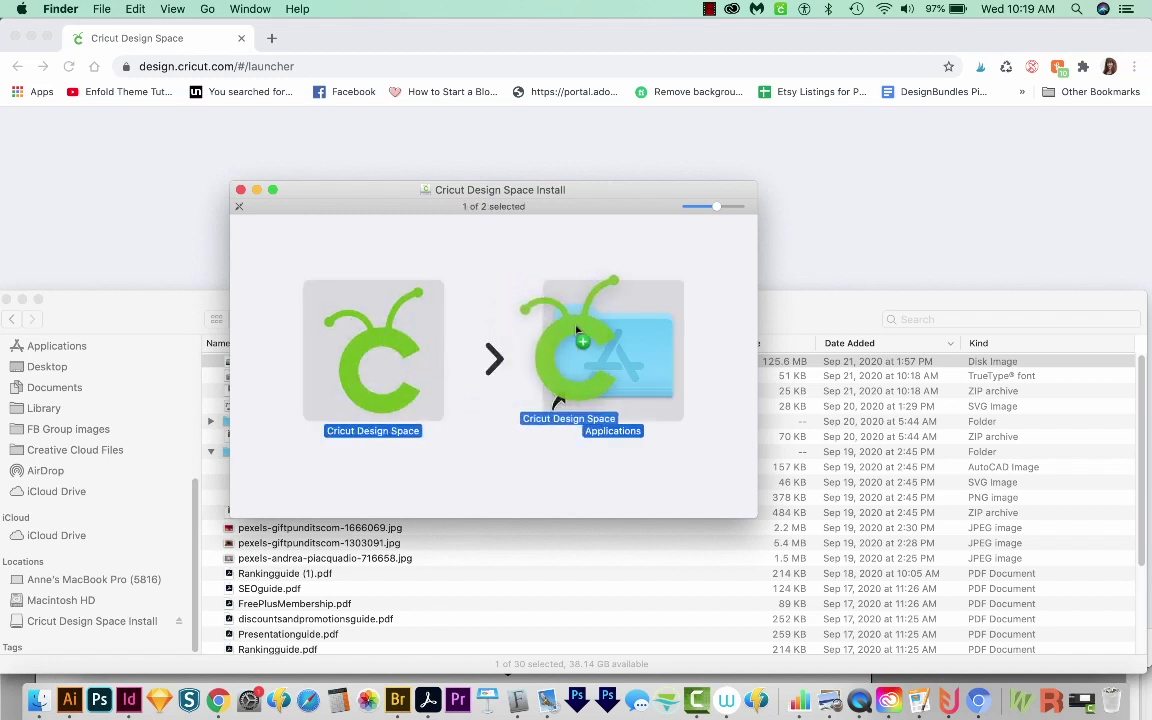
left_click_drag(634, 343, 630, 340)
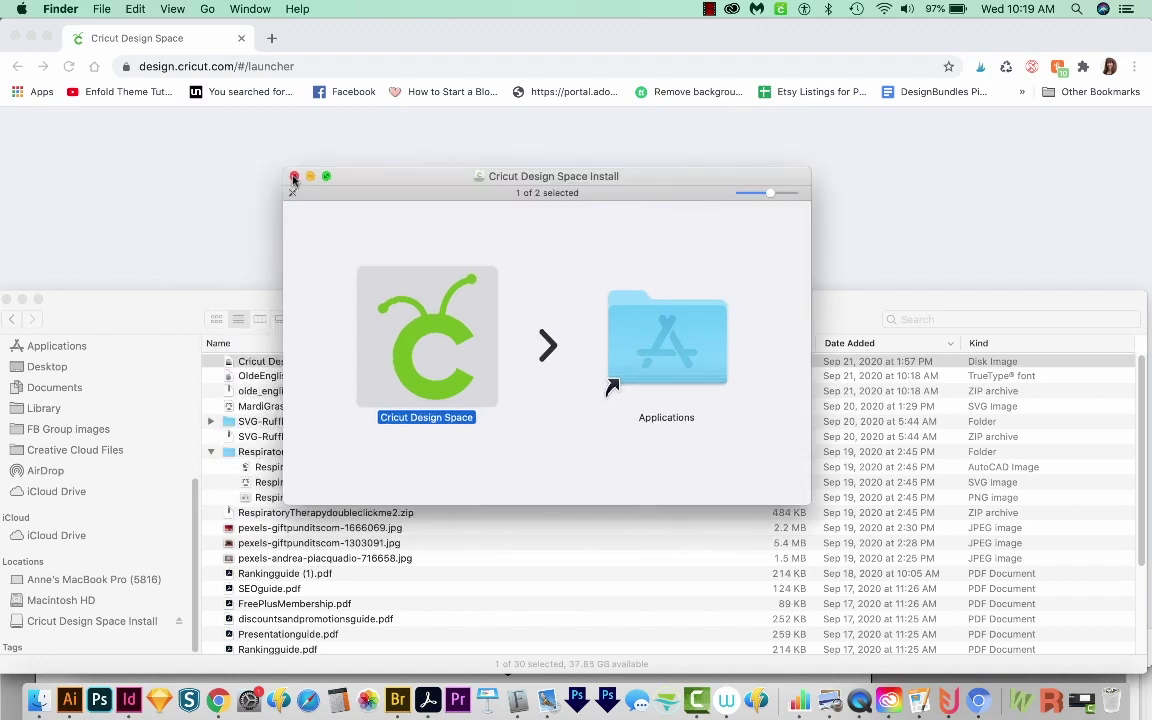
left_click(294, 177)
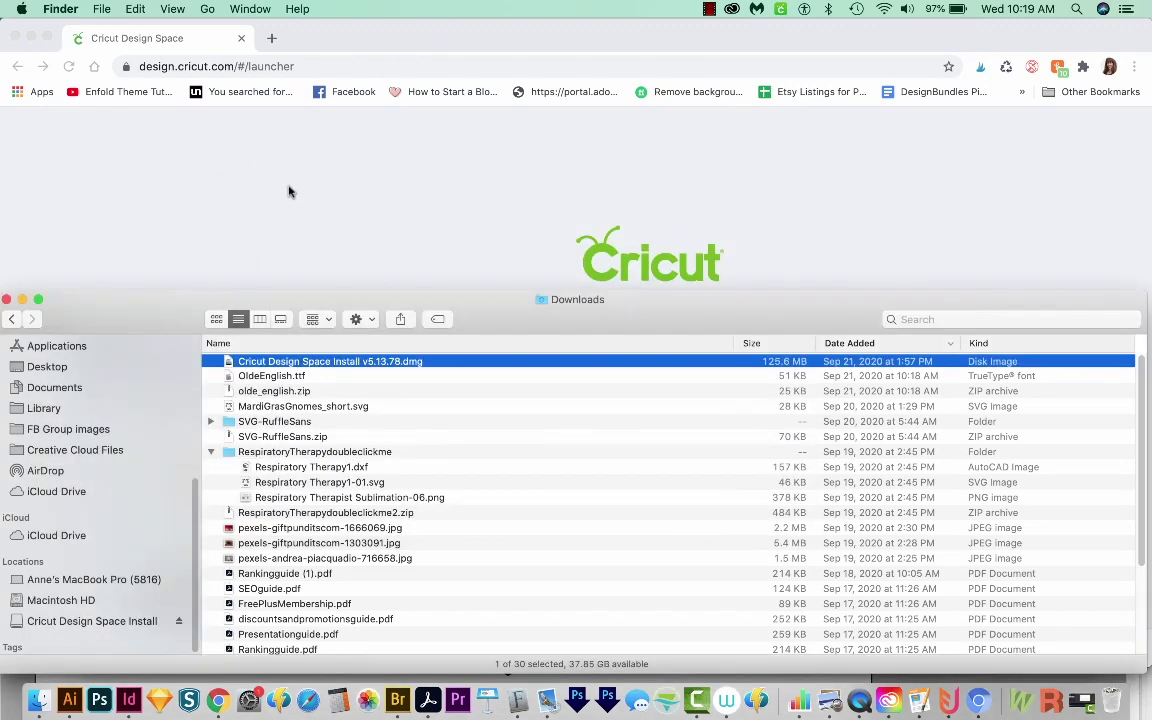
- Launch Cricut Design Space from Spotlight and confirm it may open
key("super+space")
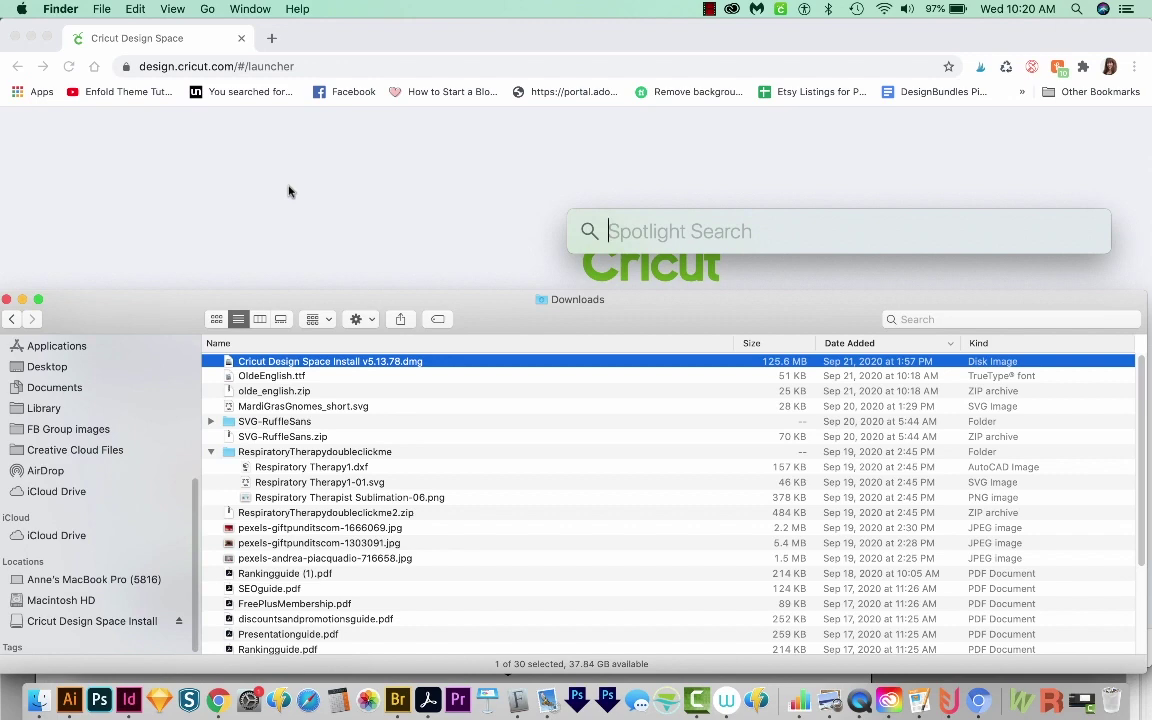
type("cricut")
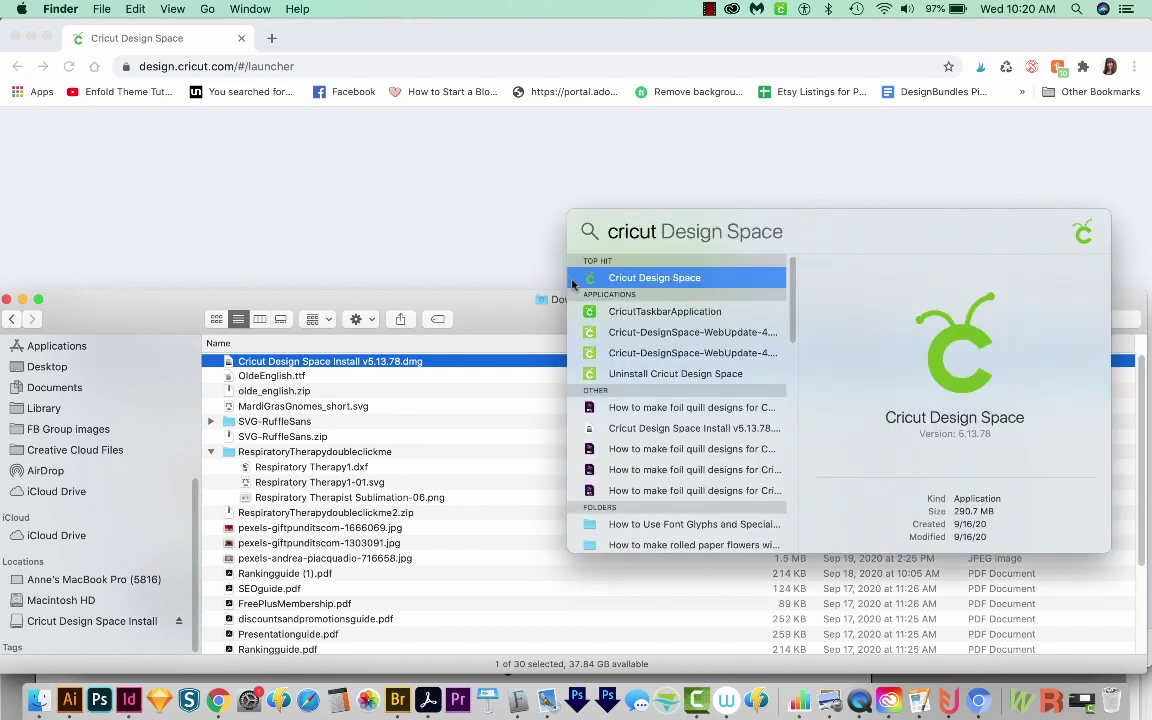
left_click(628, 283)
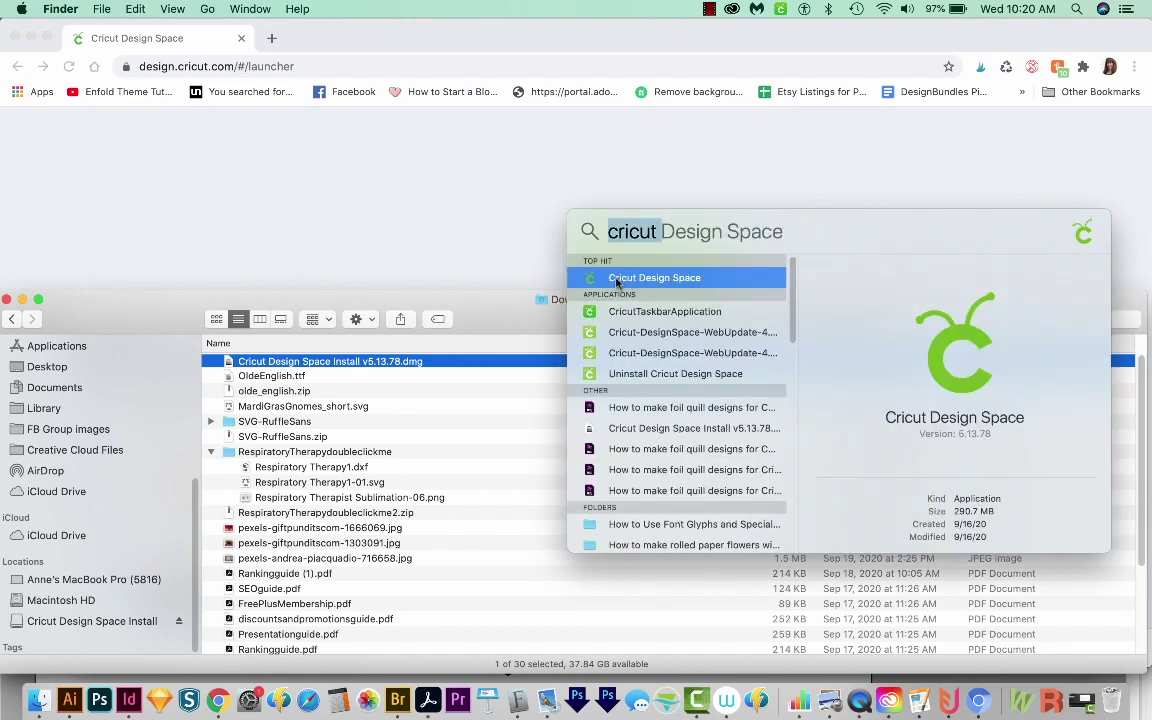
left_click(617, 283)
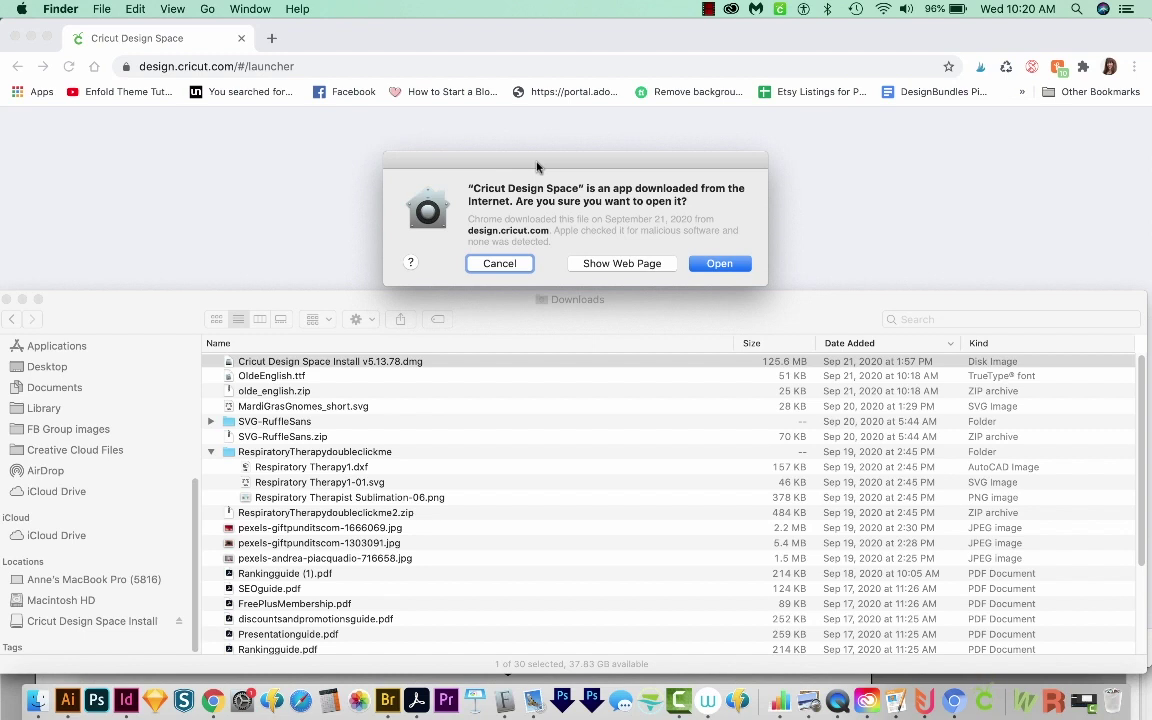
left_click(724, 266)
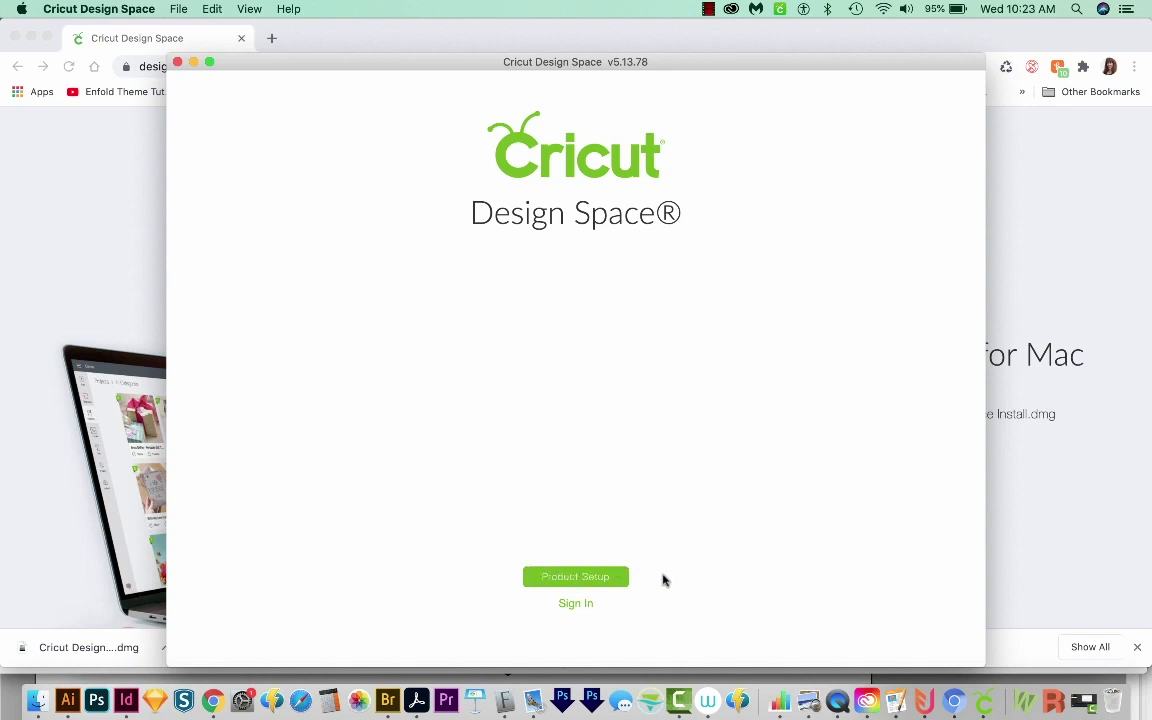
- Sign in to the Cricut account with the password
left_click(580, 603)
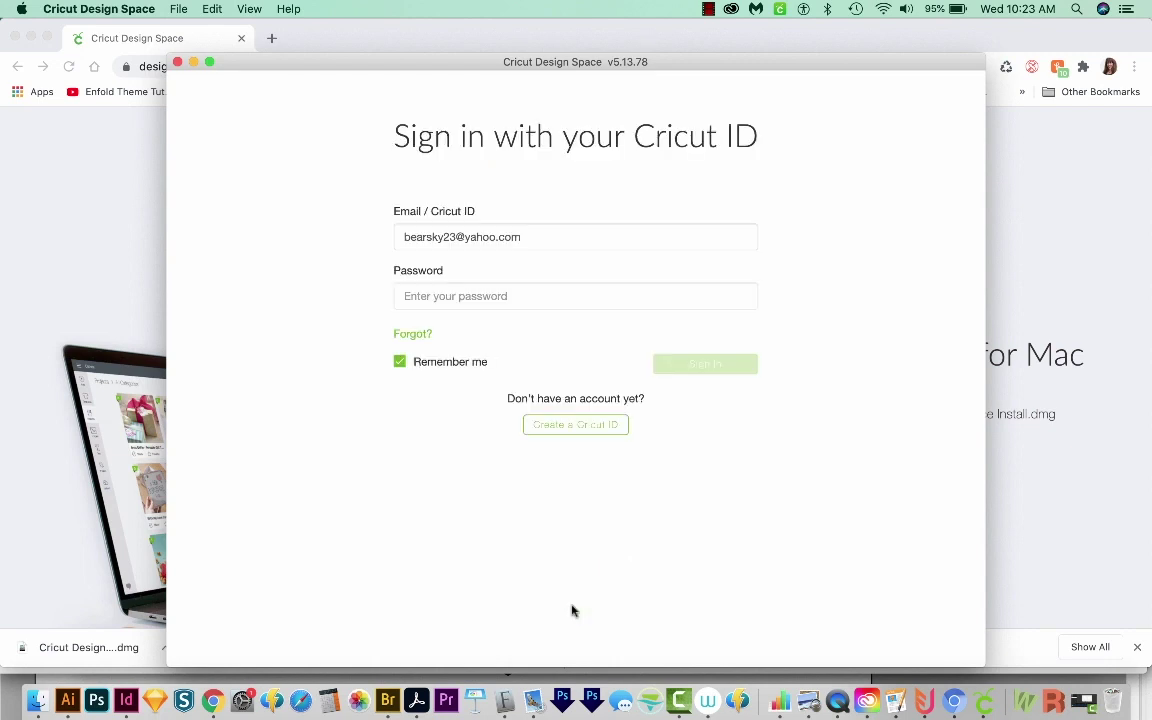
left_click(452, 290)
type("••••••")
key("Return")
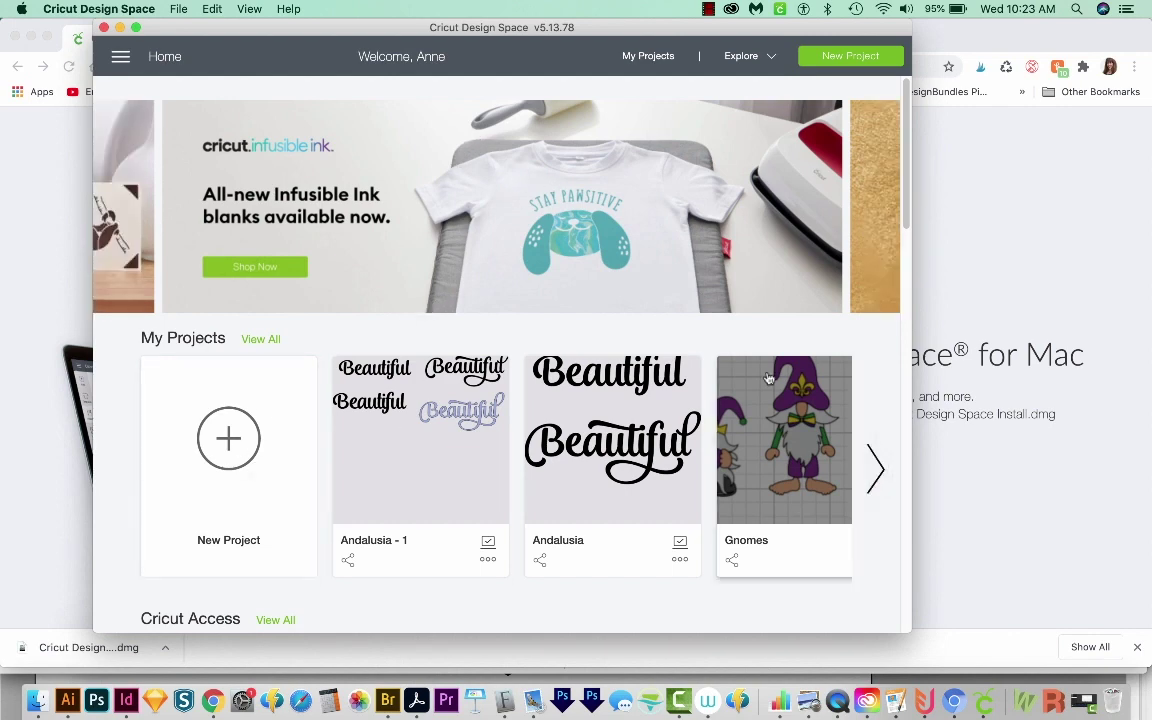
- Move the Design Space window left, widen it, and start a blank project
left_click_drag(427, 20, 352, 17)
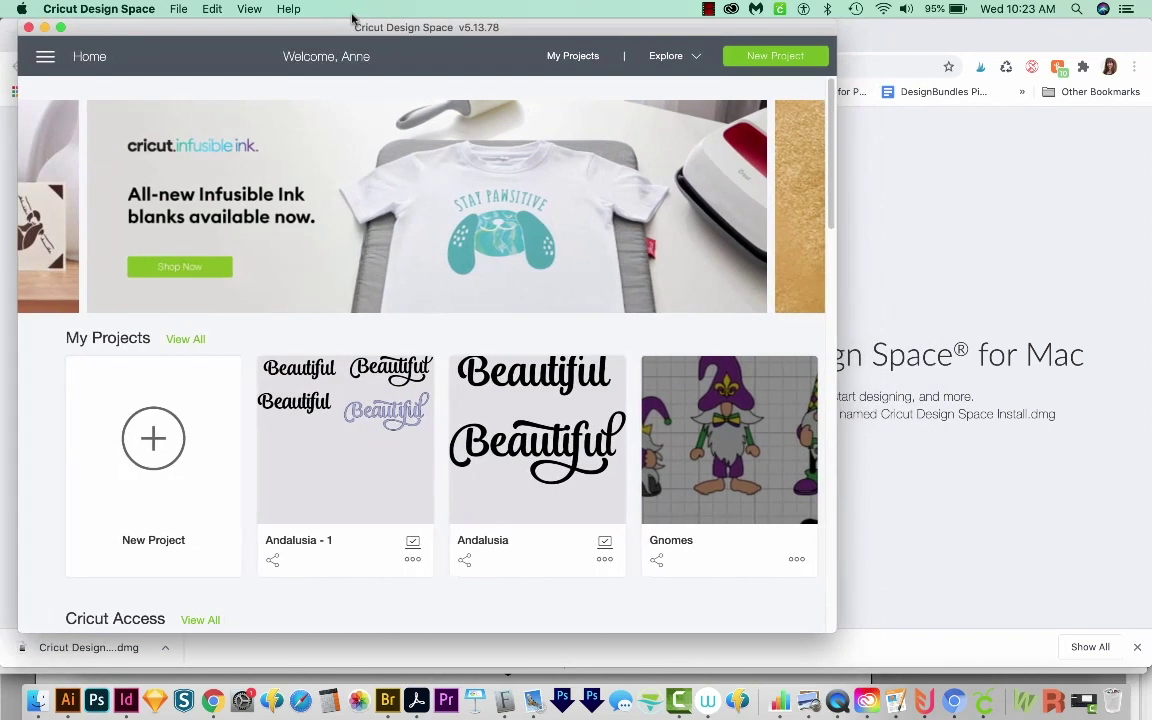
mouse_move(835, 631)
left_mouse_down()
mouse_move(1022, 645)
mouse_move(1148, 670)
left_mouse_up()
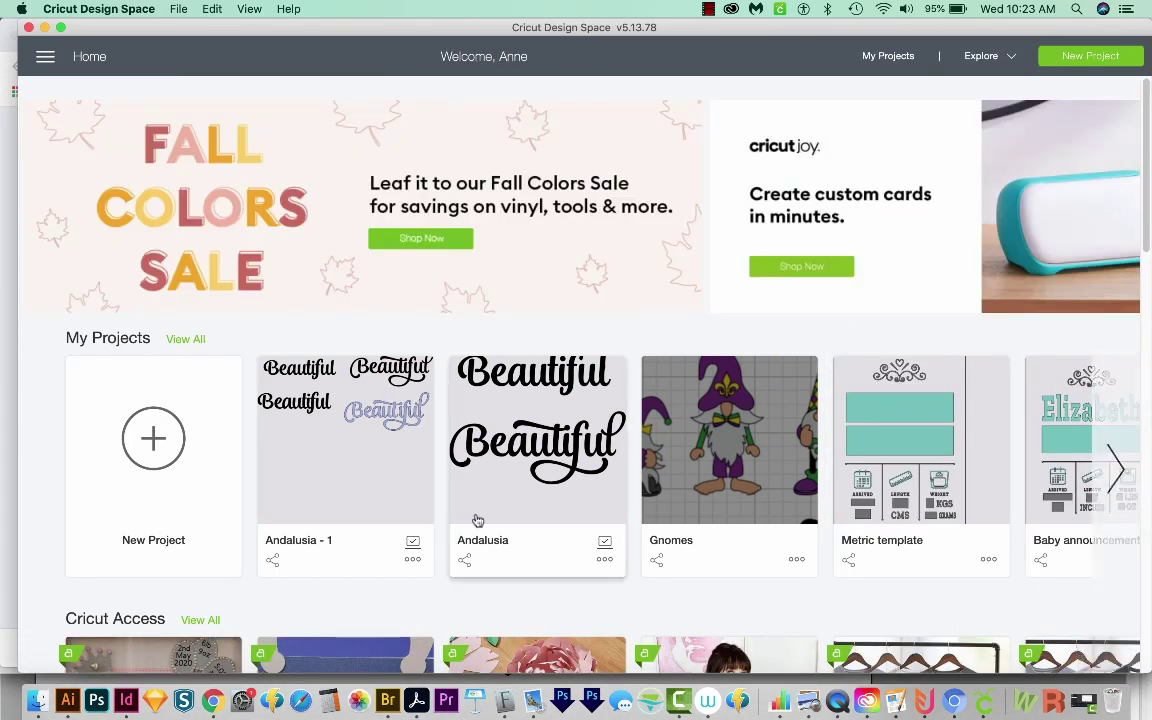
left_click(153, 448)
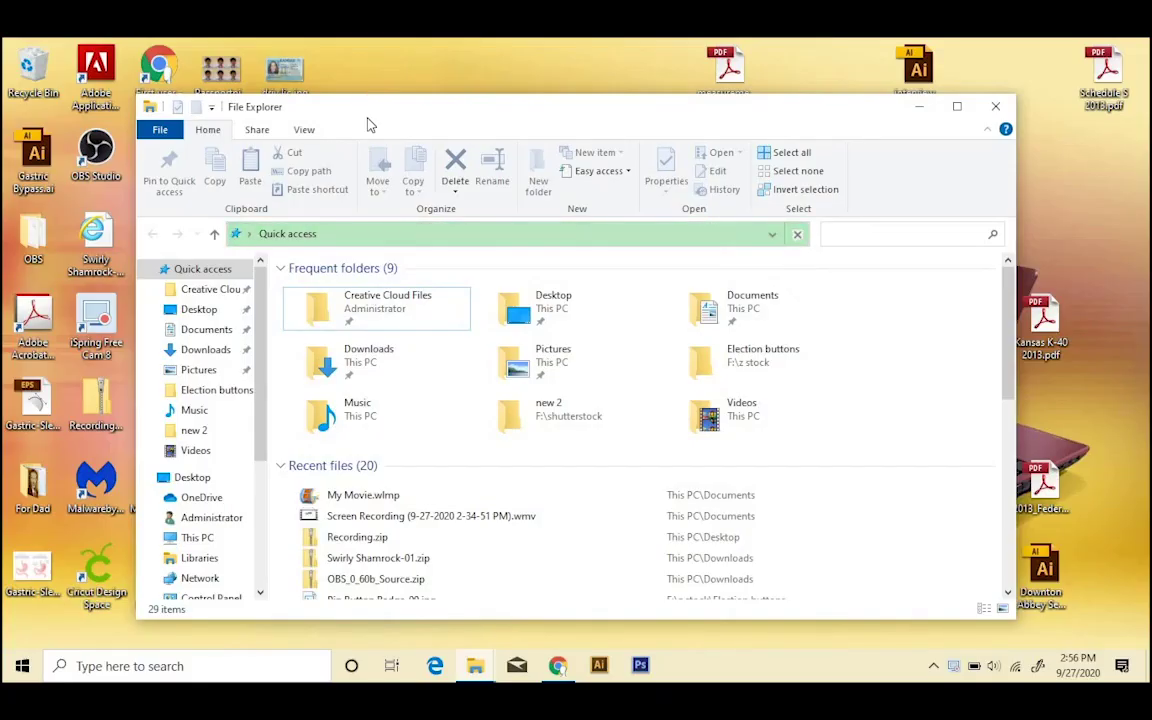
- Run the Cricut Design Space installer from Downloads and pin its desktop shortcut to the taskbar
left_click_drag(367, 112, 391, 38)
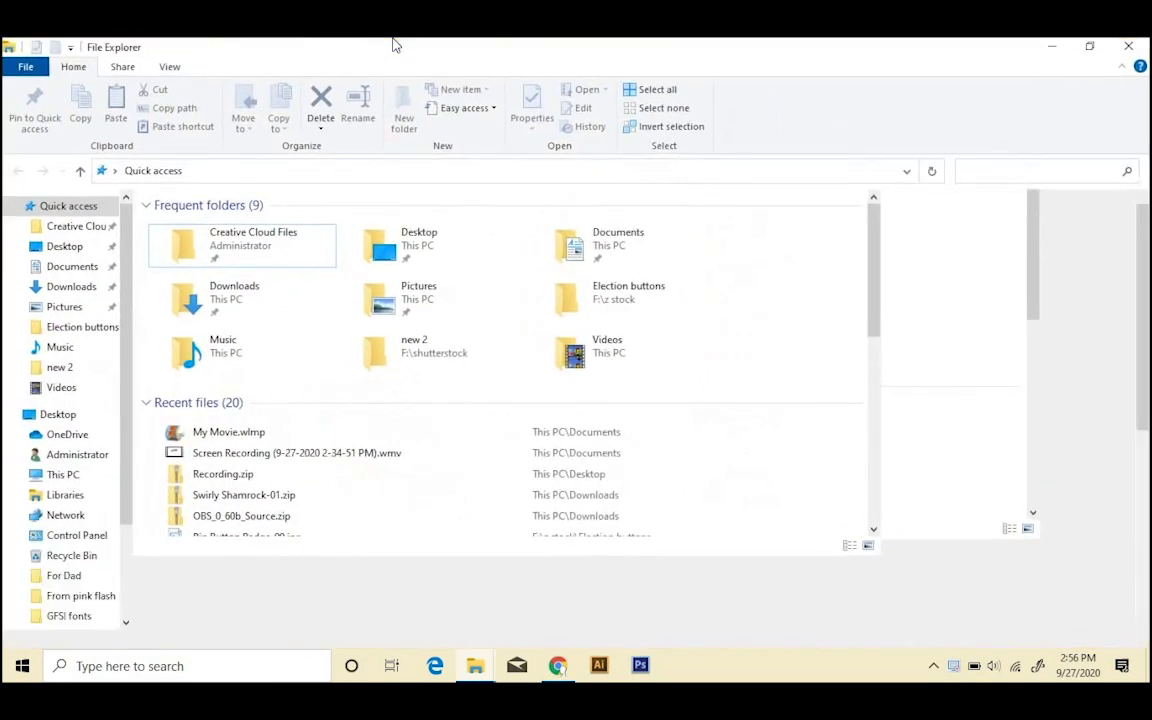
mouse_move(70, 287)
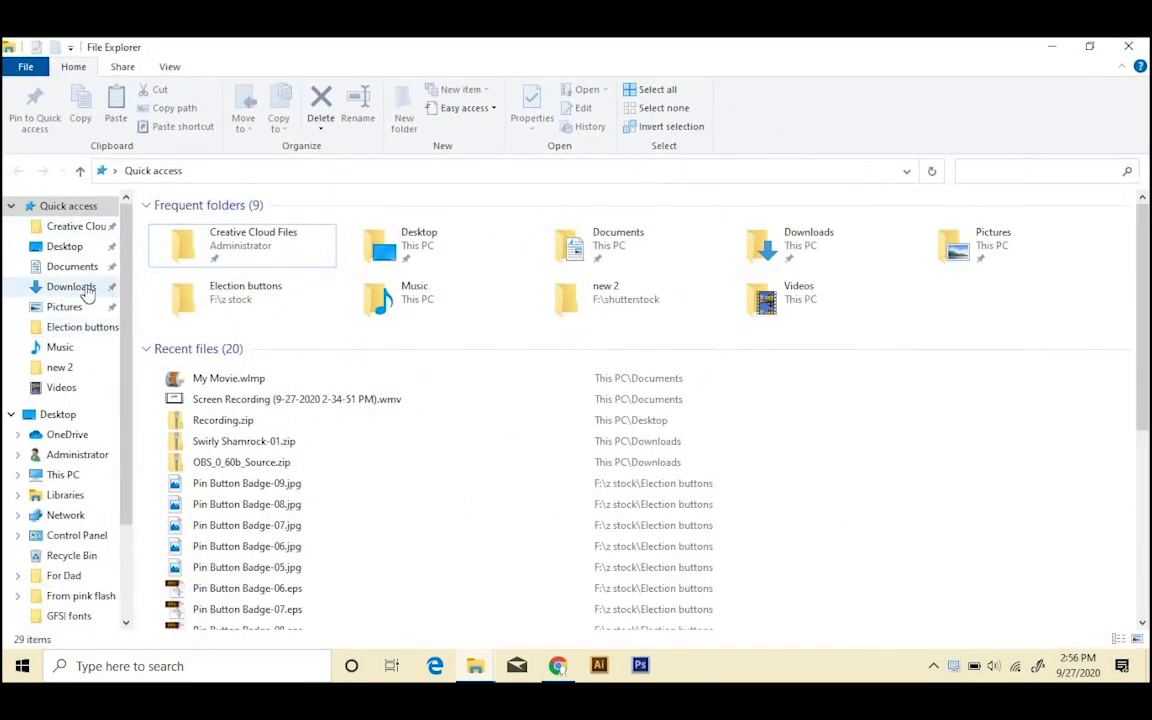
left_click(88, 293)
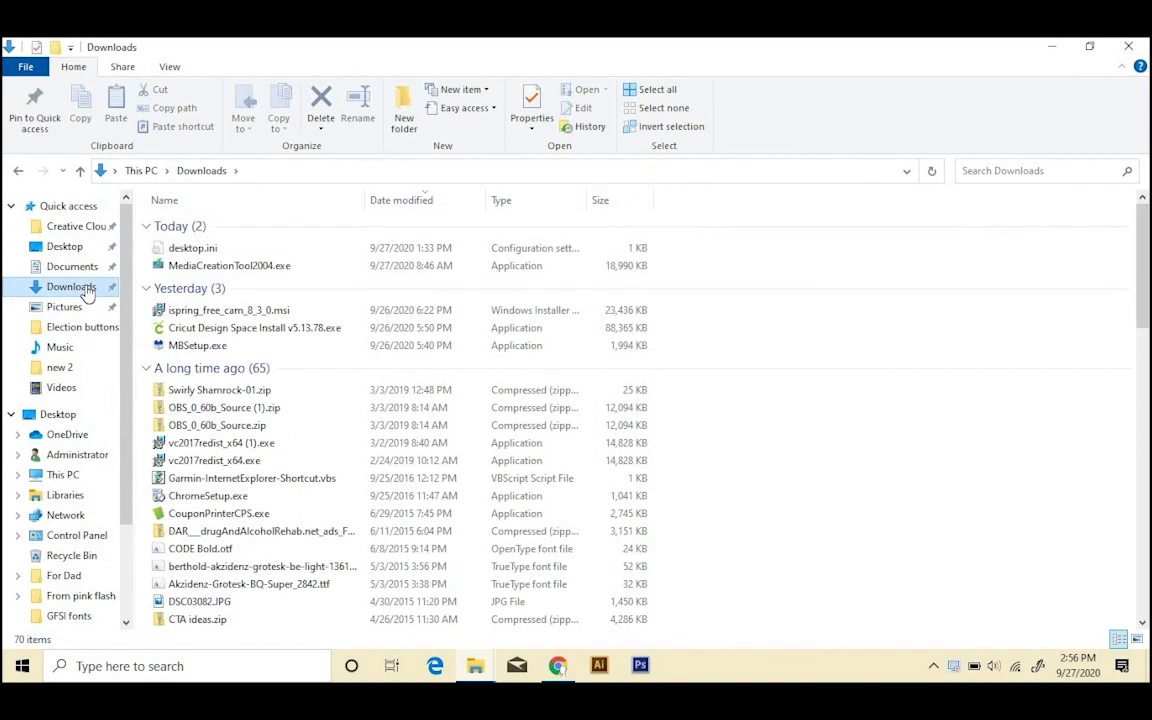
double_click(224, 335)
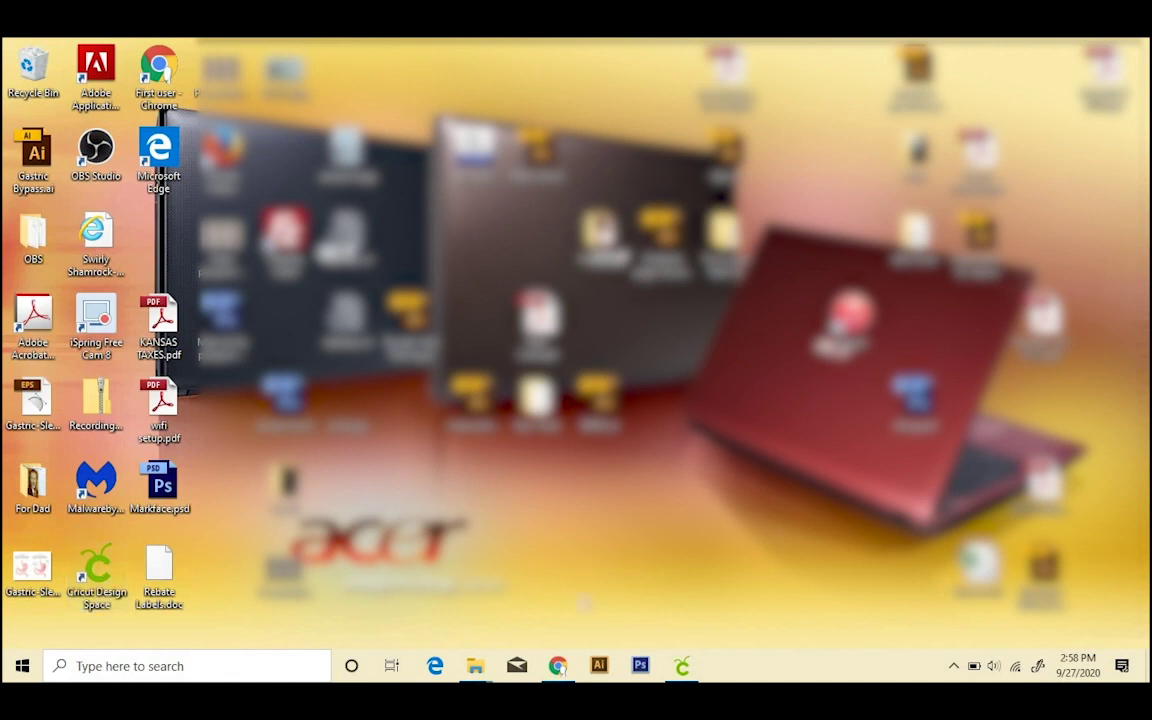
right_click(97, 566)
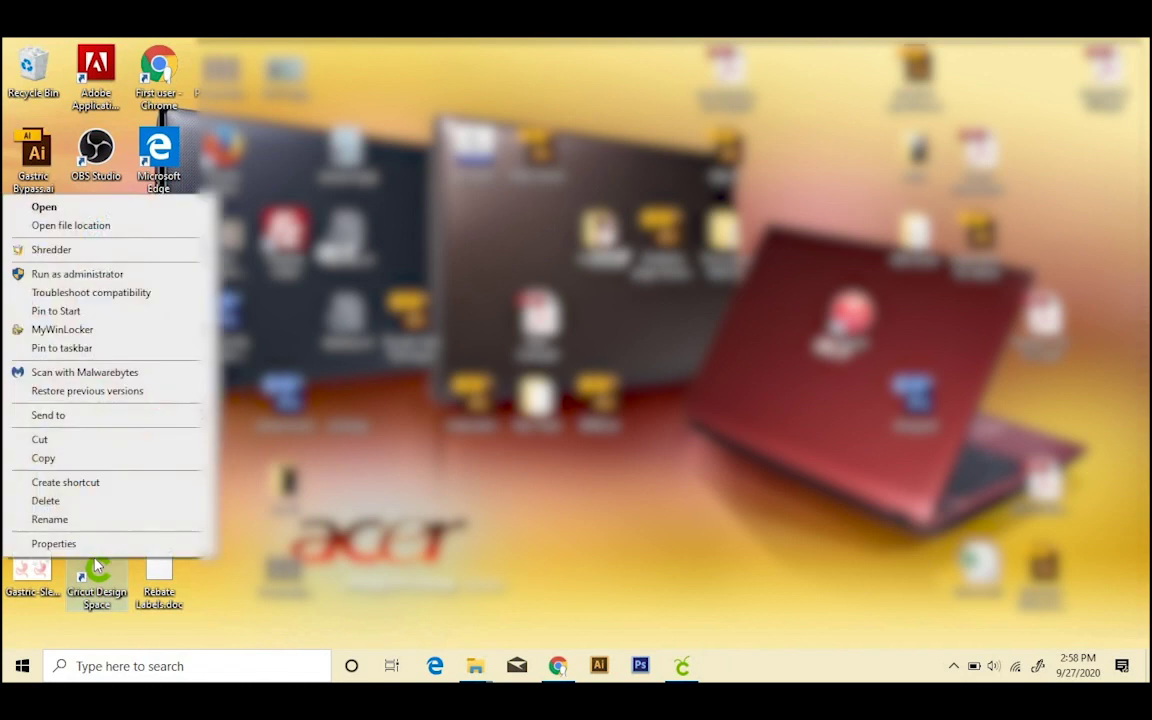
left_click(85, 354)
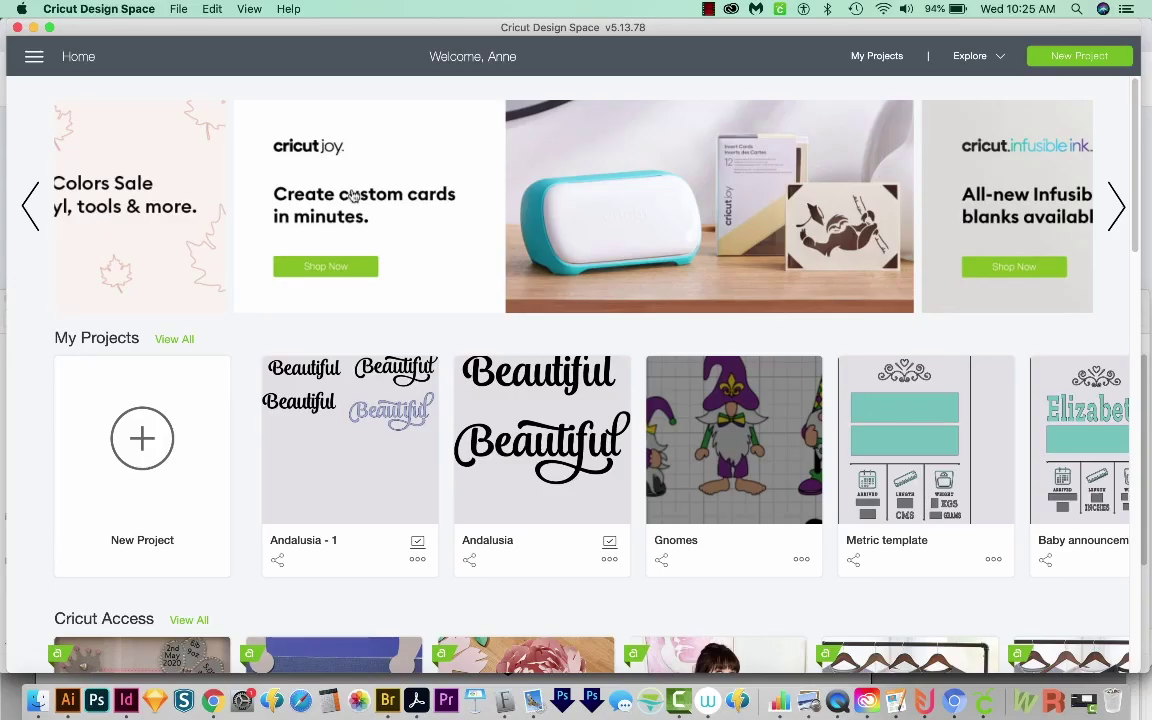
- Open a new blank untitled project from the New Project tile
left_click(180, 423)
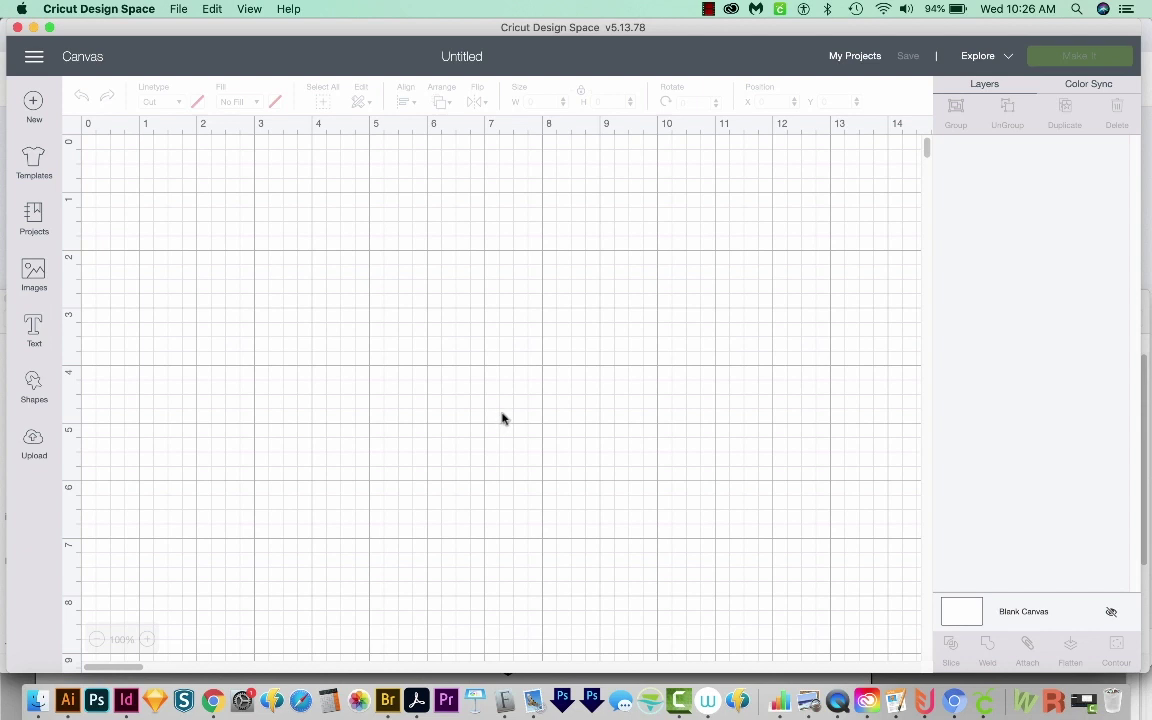
- Add a text box reading 'Hello World!' and highlight its text
left_click(33, 335)
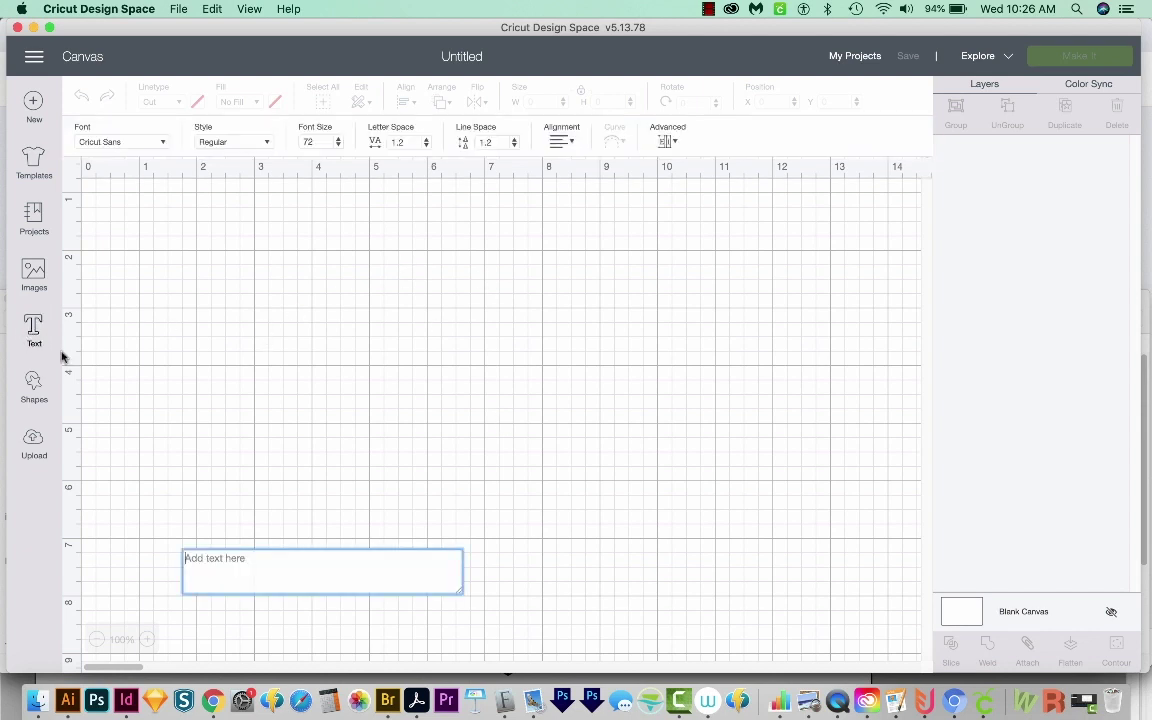
type("Hello")
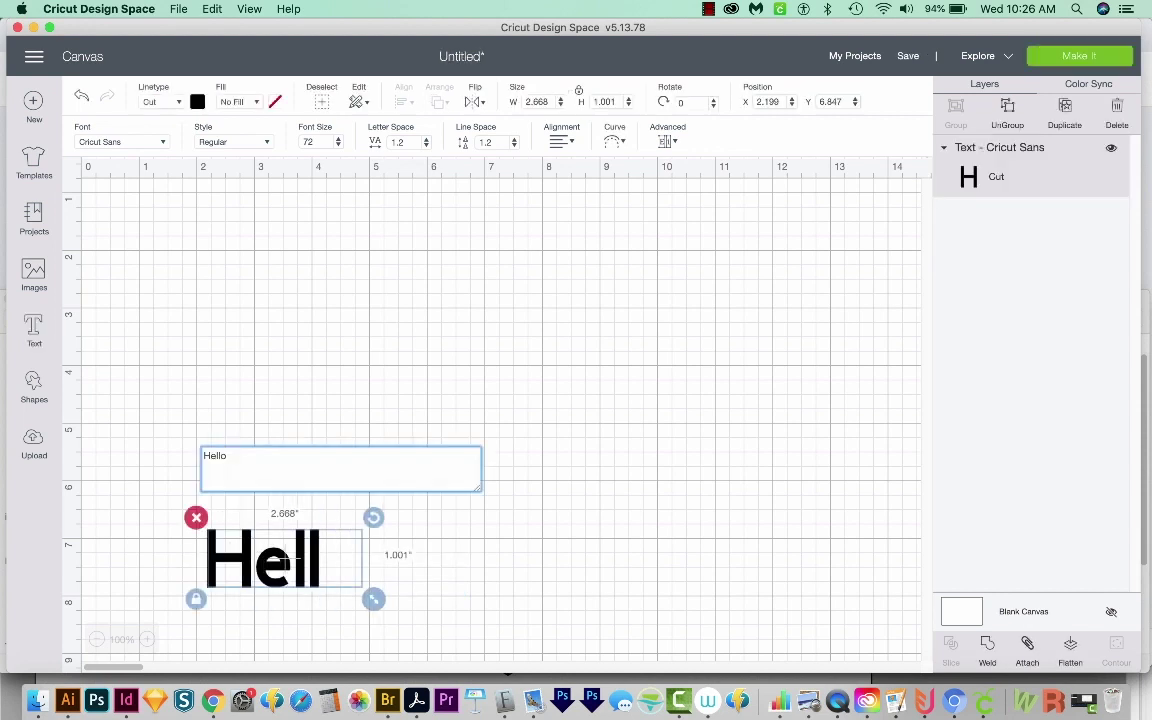
type(" World")
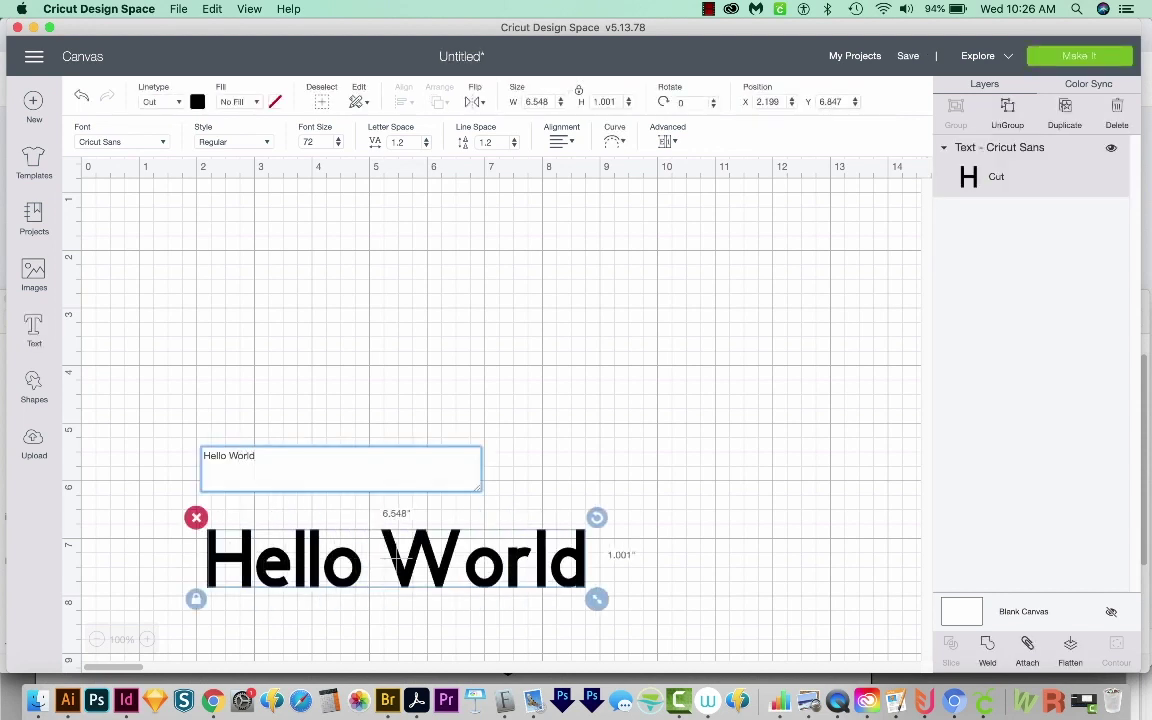
type("!")
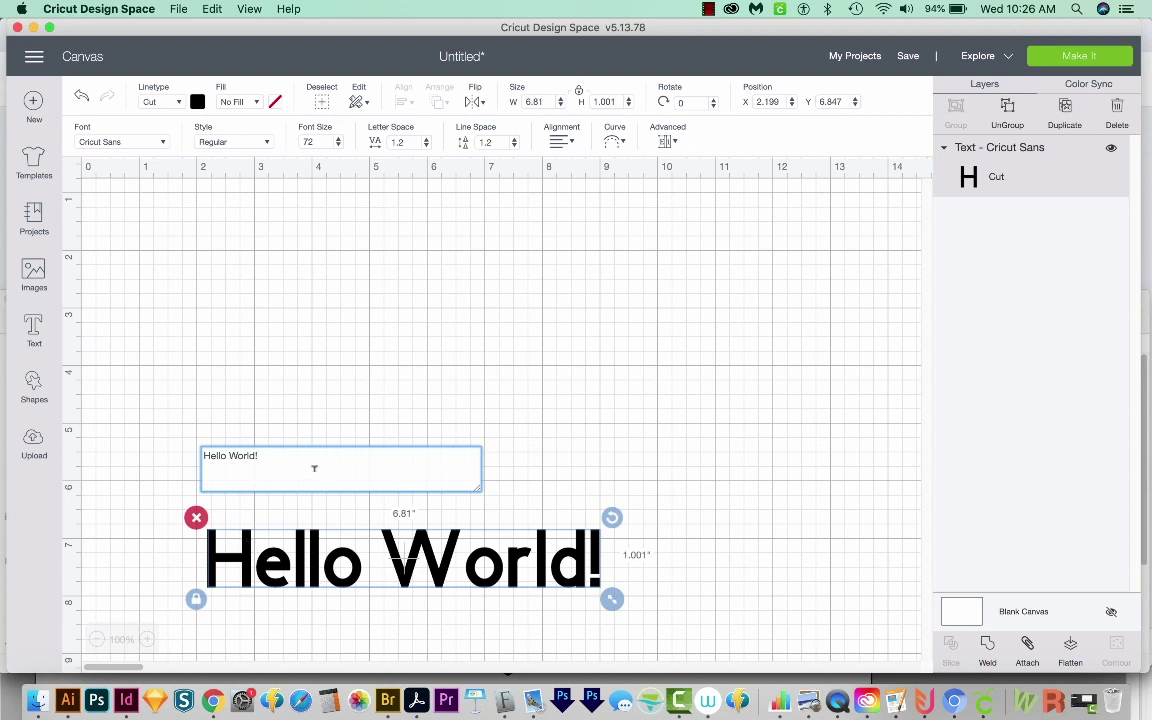
left_click_drag(257, 455, 190, 457)
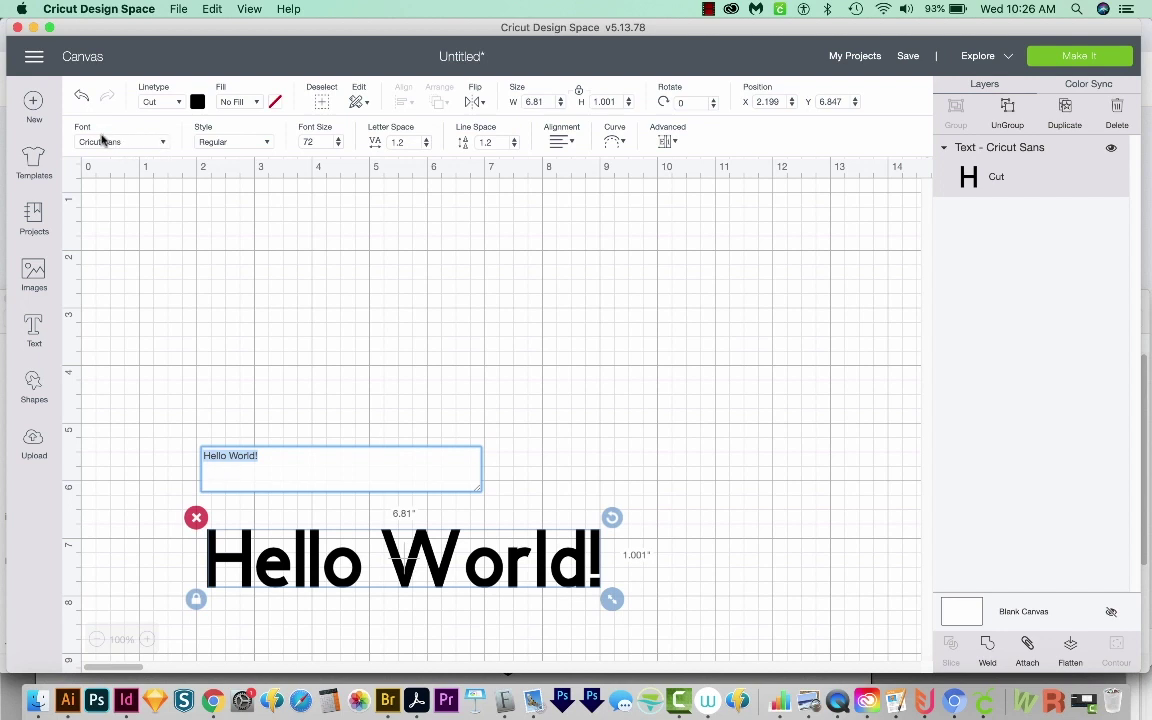
- Browse the System font list for Hello World!, then show Cricut's own fonts with filter options
left_click(131, 145)
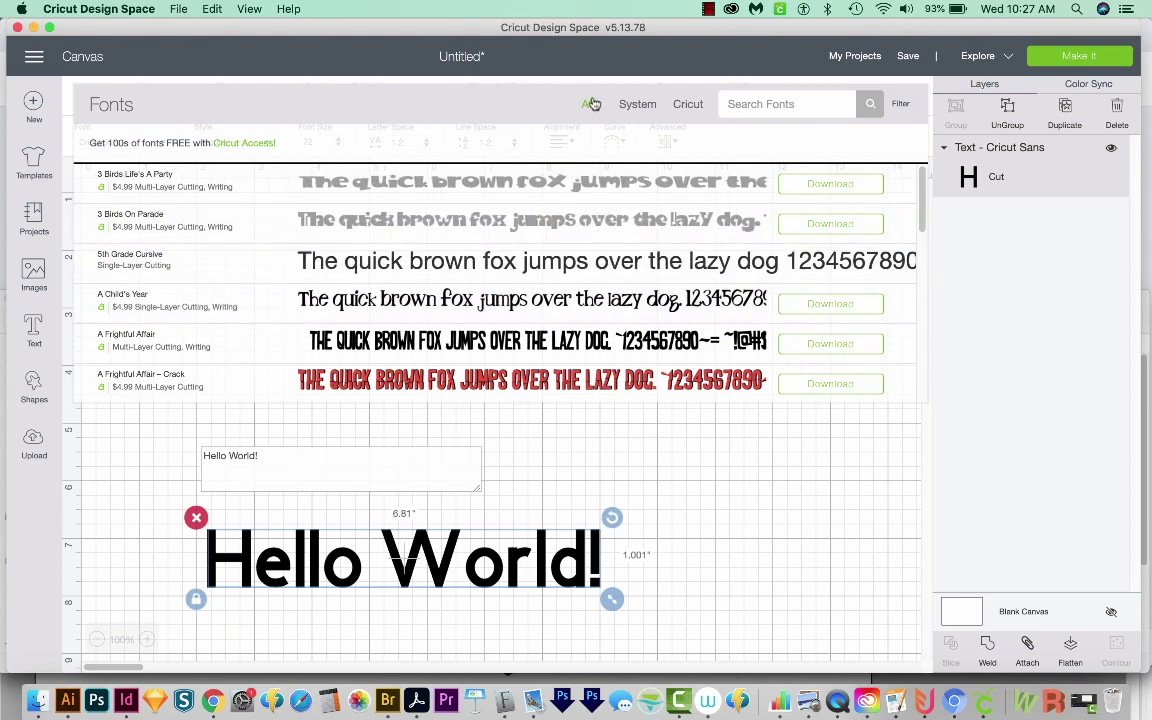
left_click(638, 105)
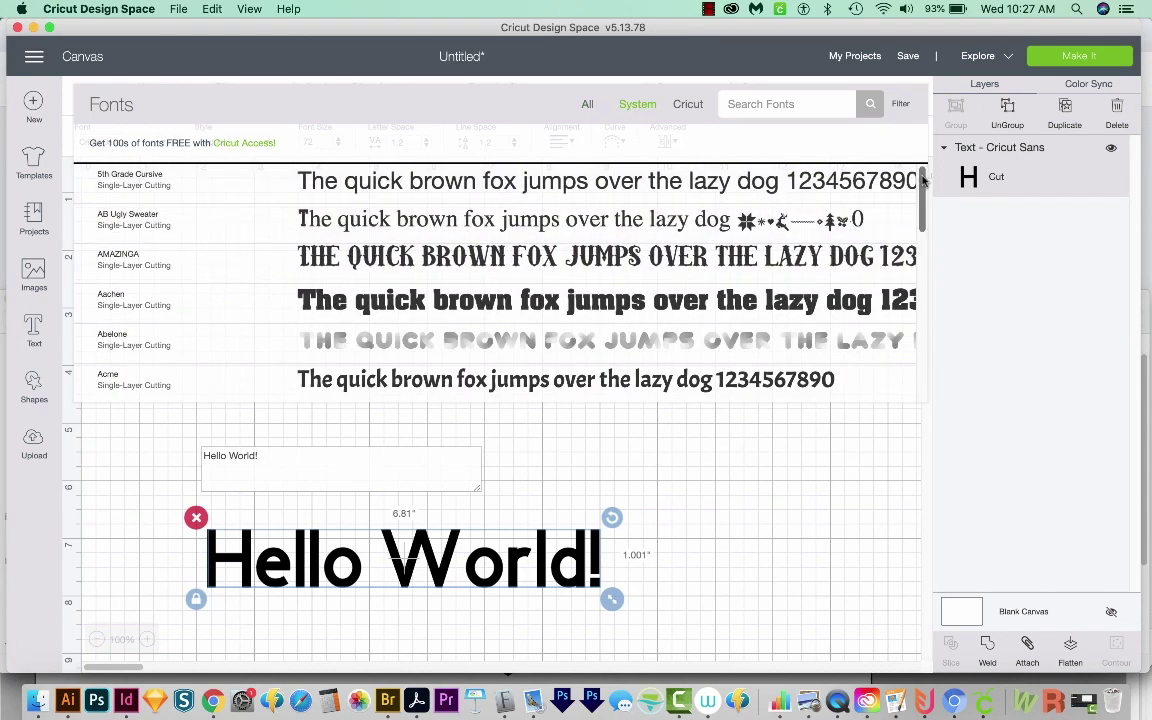
scroll(916, 210, "down", 3)
scroll(914, 230, "down", 5)
scroll(910, 270, "down", 3)
scroll(905, 310, "down", 3)
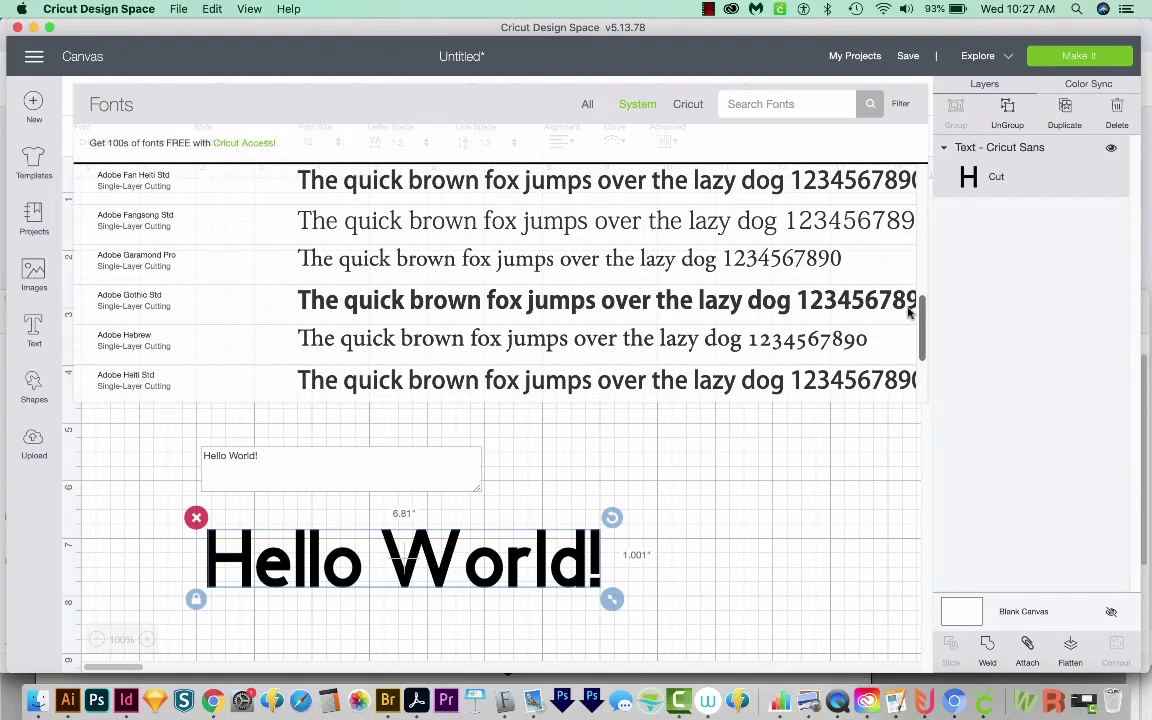
scroll(901, 342, "down", 2)
scroll(899, 350, "down", 6)
scroll(899, 350, "up", 3)
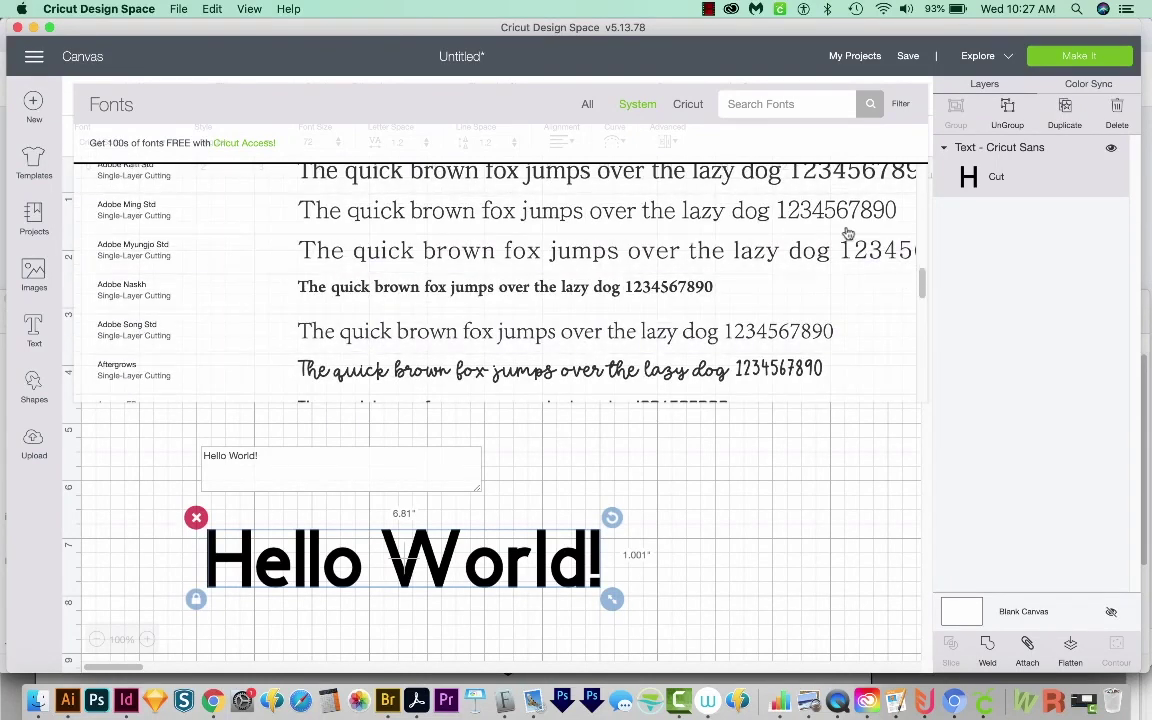
left_click(688, 106)
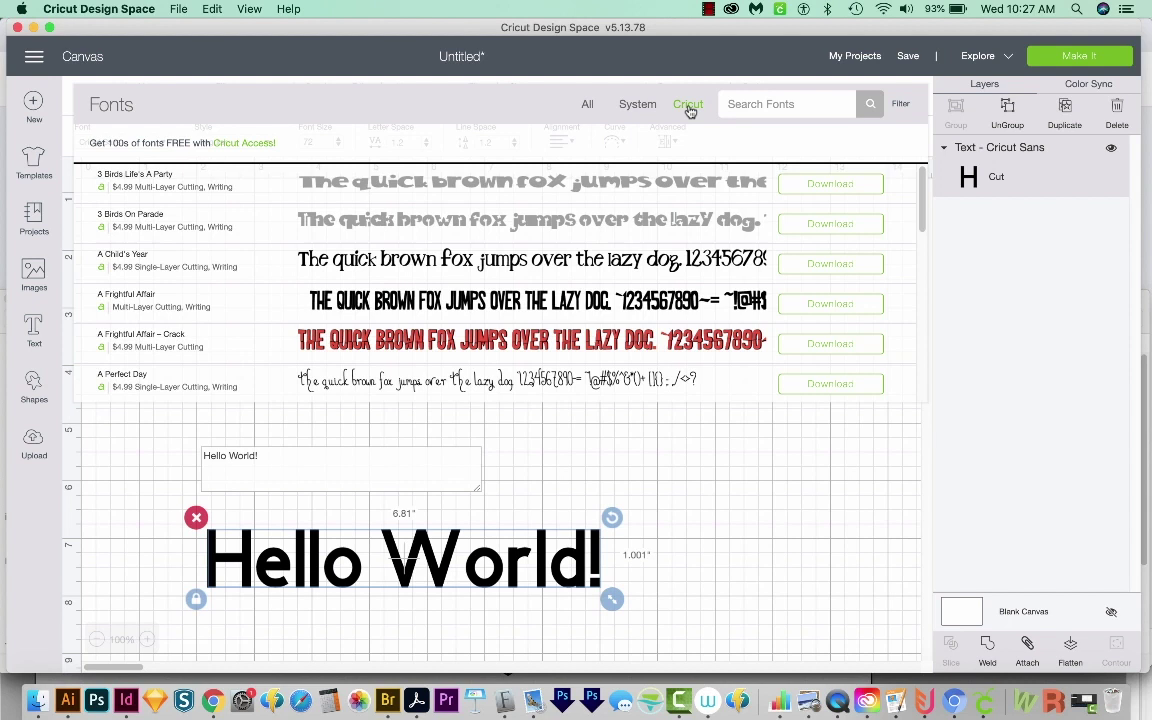
left_click(898, 104)
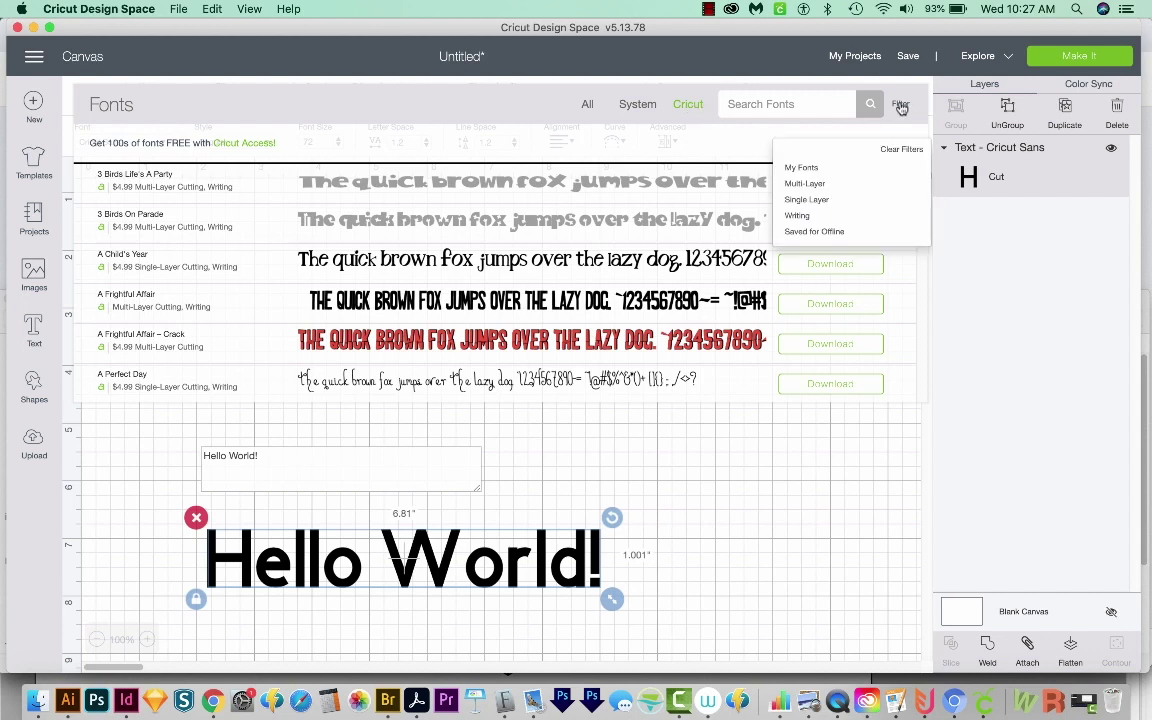
- Filter the Cricut fonts, download Karley, and apply it to Hello World
left_click(815, 177)
scroll(447, 276, "down", 5)
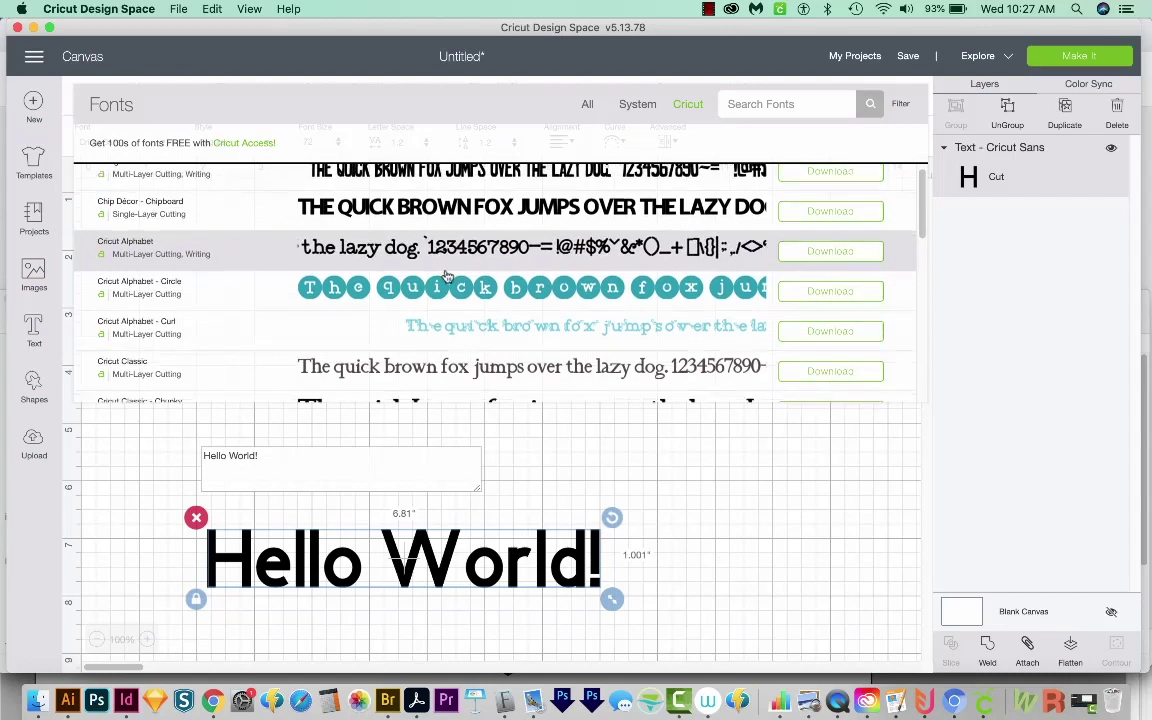
scroll(447, 276, "down", 1)
scroll(447, 276, "down", 1)
scroll(449, 275, "down", 1)
scroll(451, 273, "down", 2)
scroll(451, 273, "down", 4)
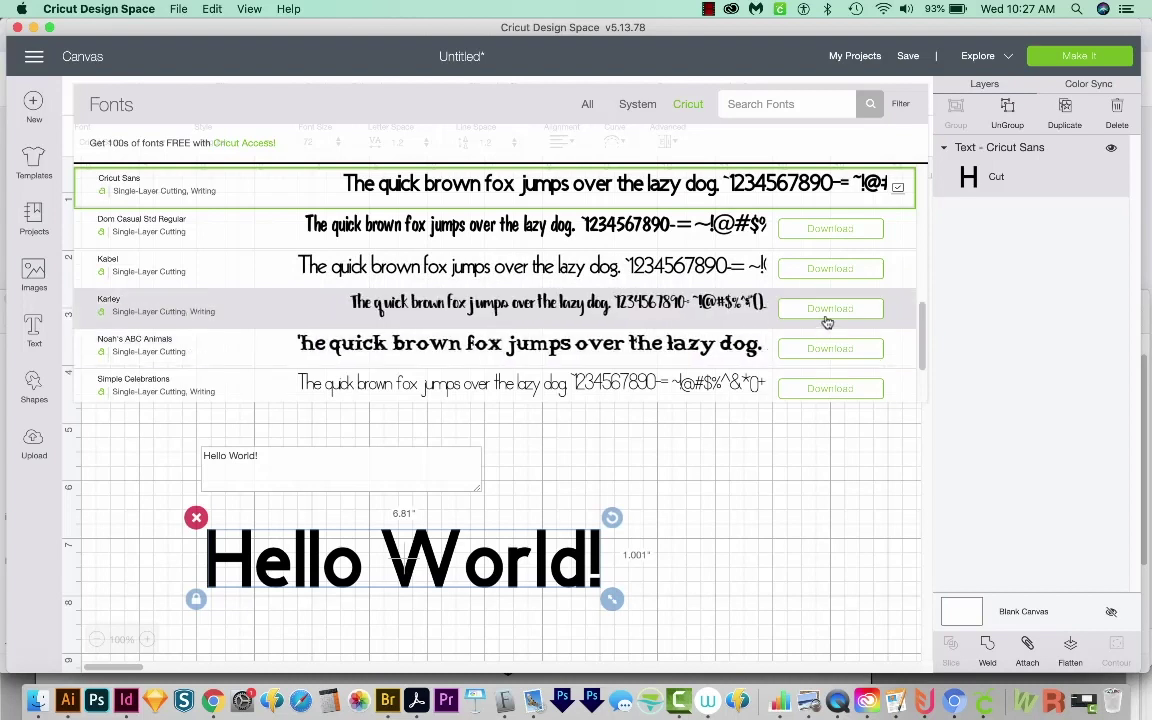
left_click(834, 310)
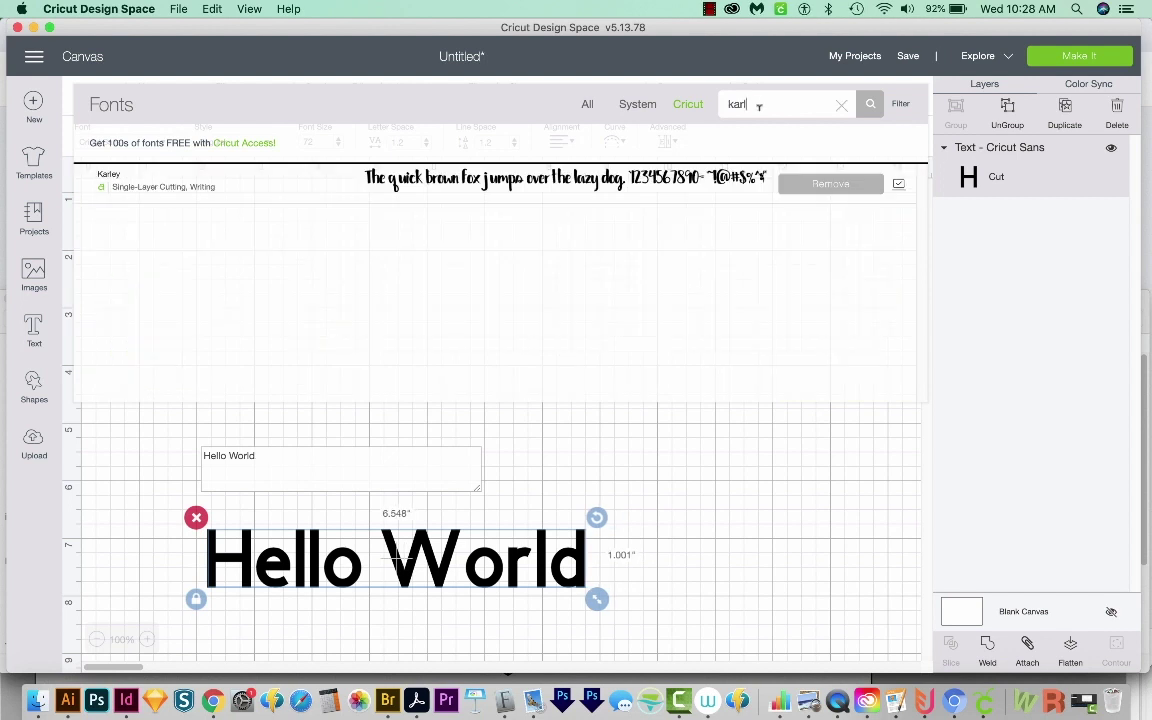
left_click(899, 190)
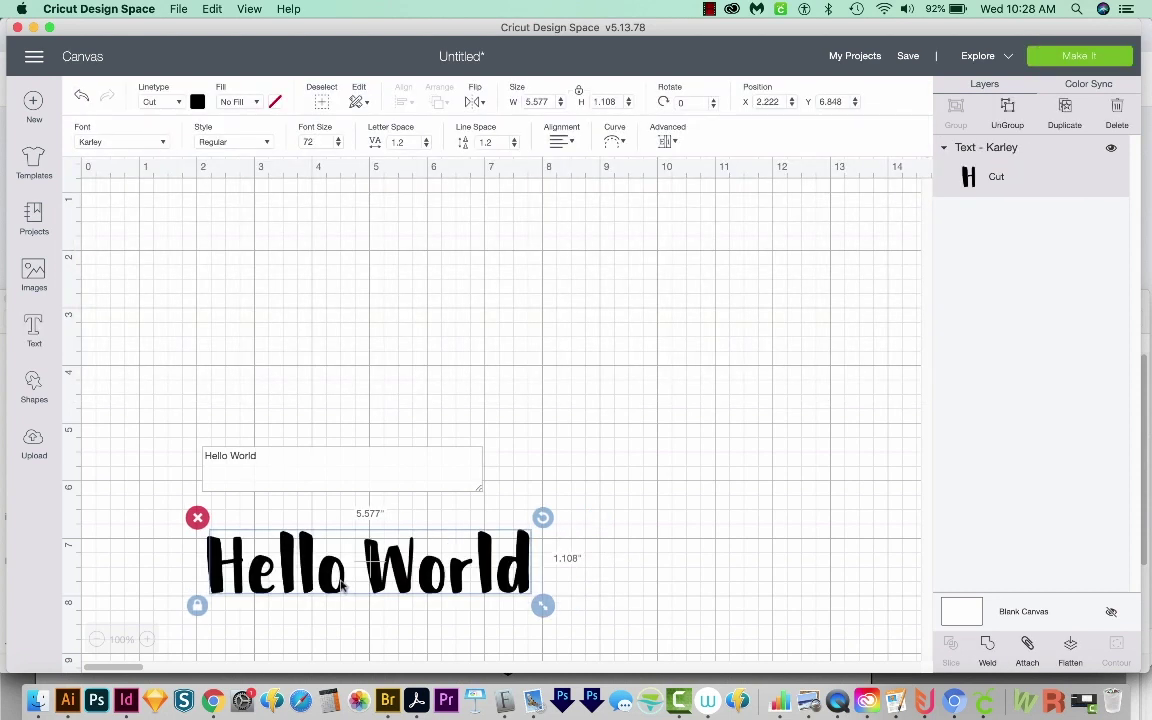
- Drag Hello World up near the top of the canvas and open it for editing
left_click(640, 514)
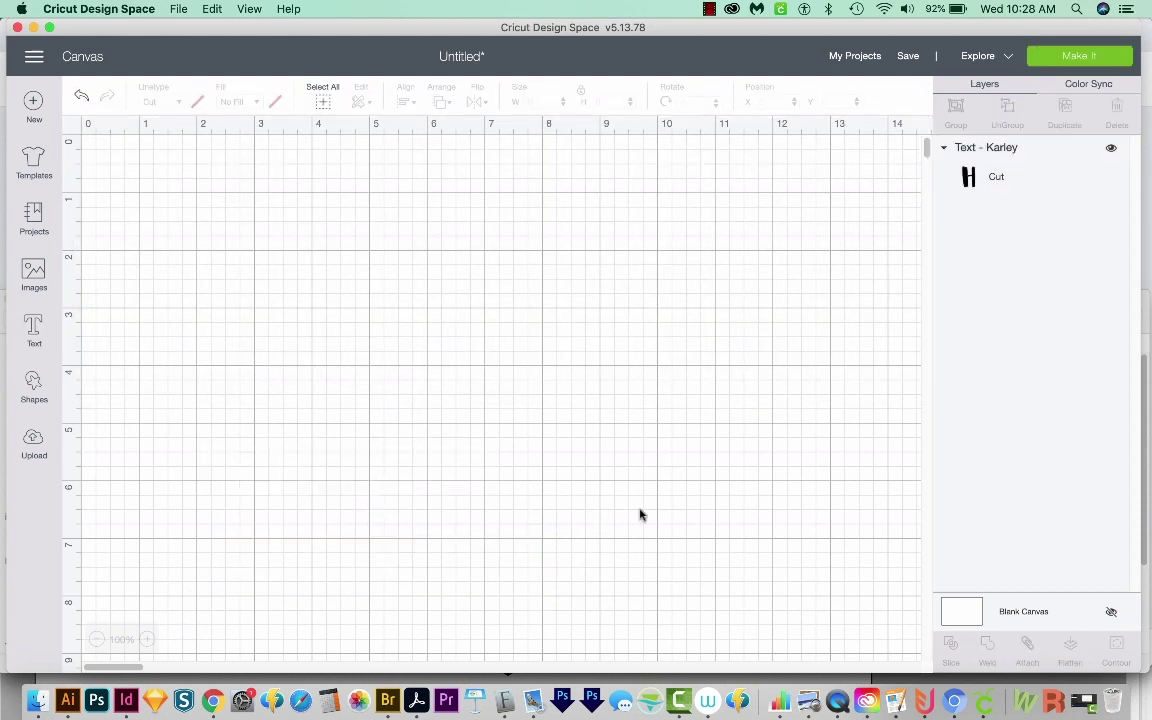
mouse_move(417, 586)
left_mouse_down()
mouse_move(391, 428)
mouse_move(303, 260)
left_mouse_up()
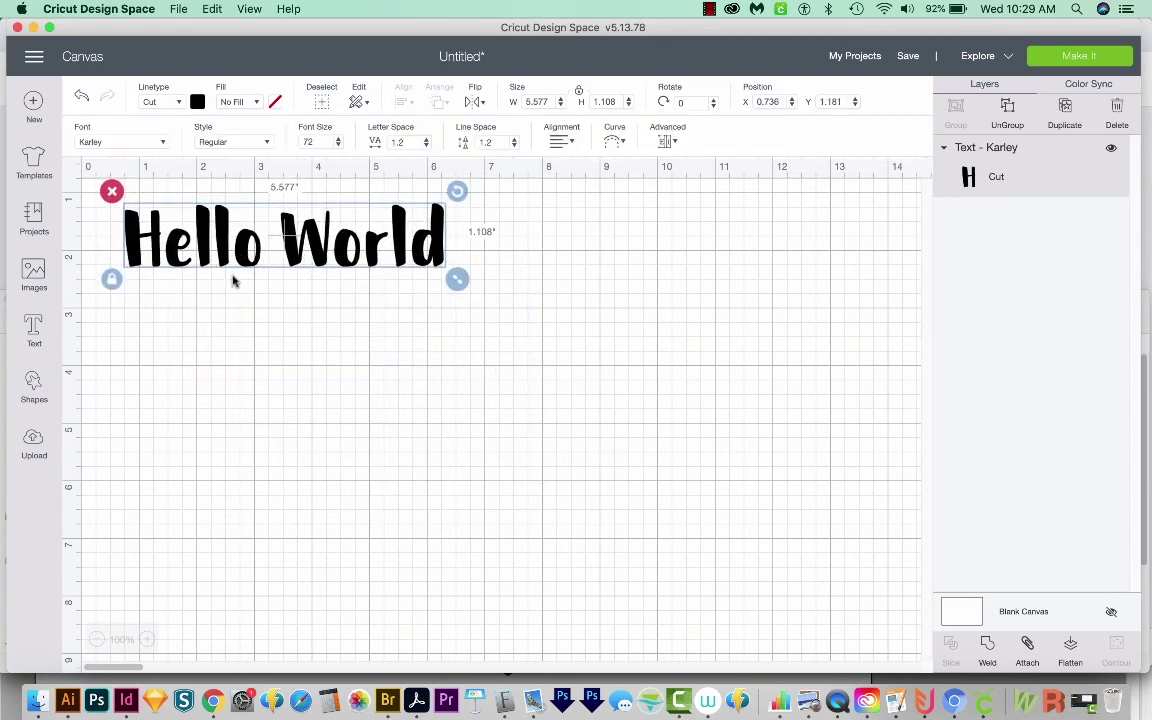
double_click(203, 254)
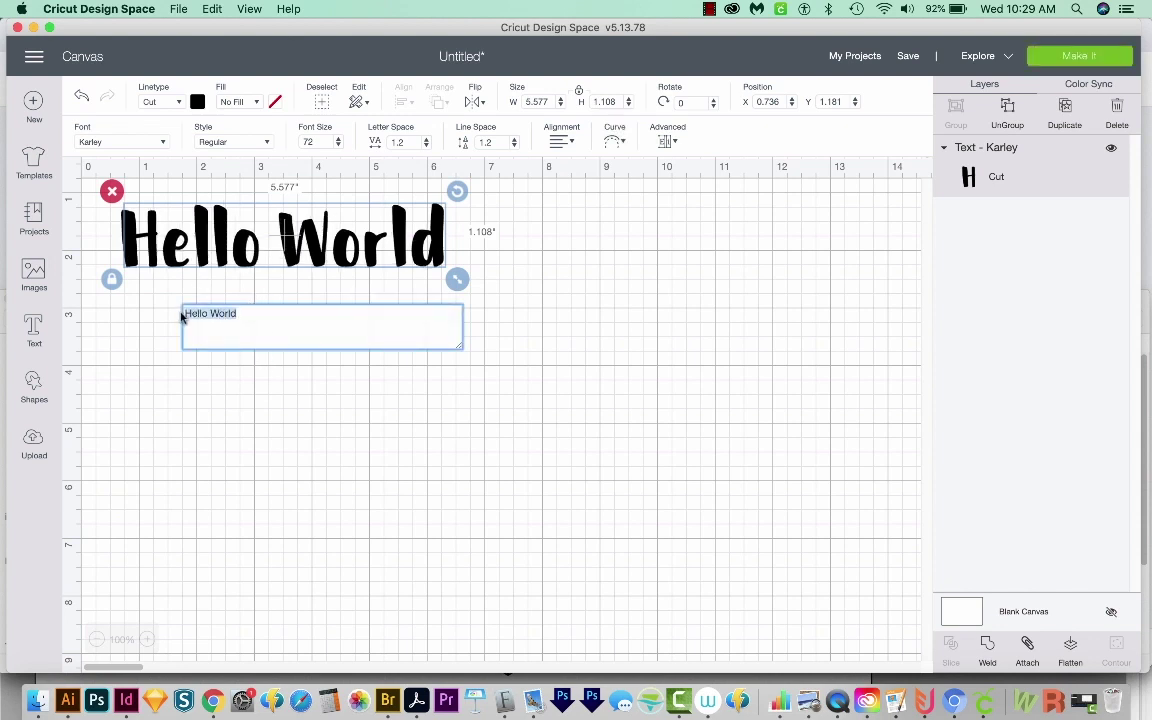
- Switch Hello World from Karley to the AMAZINGA system font
left_click(148, 141)
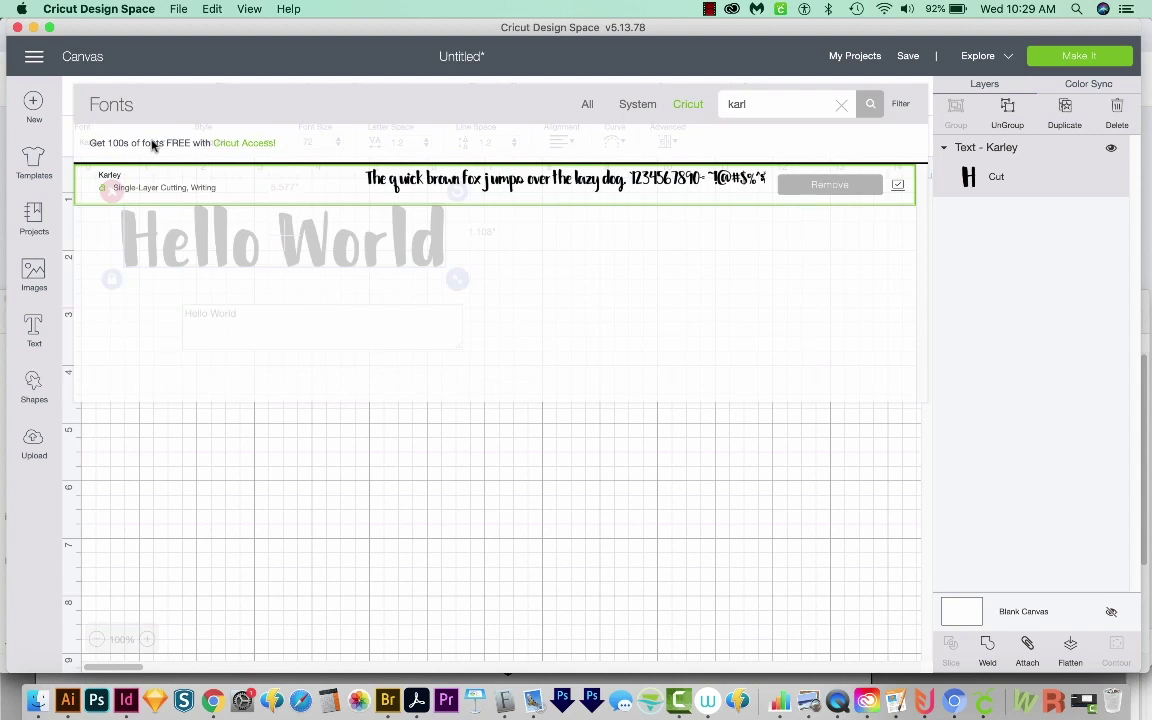
left_click(642, 108)
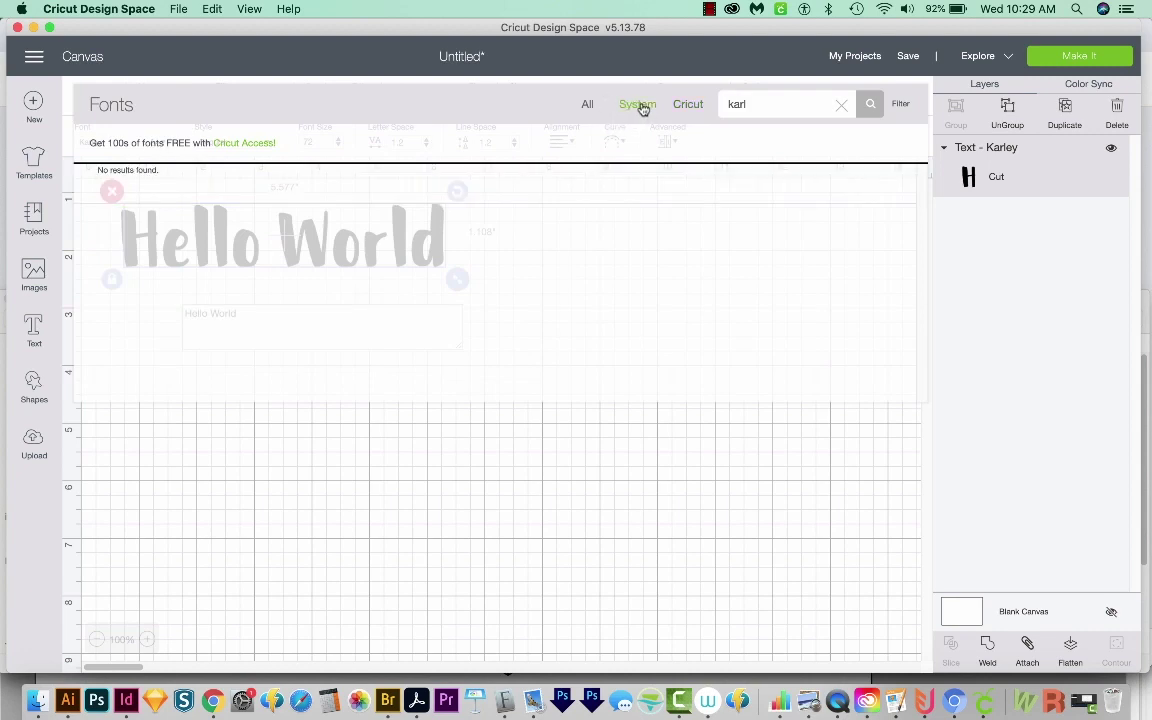
left_click(839, 107)
scroll(524, 267, "down", 2)
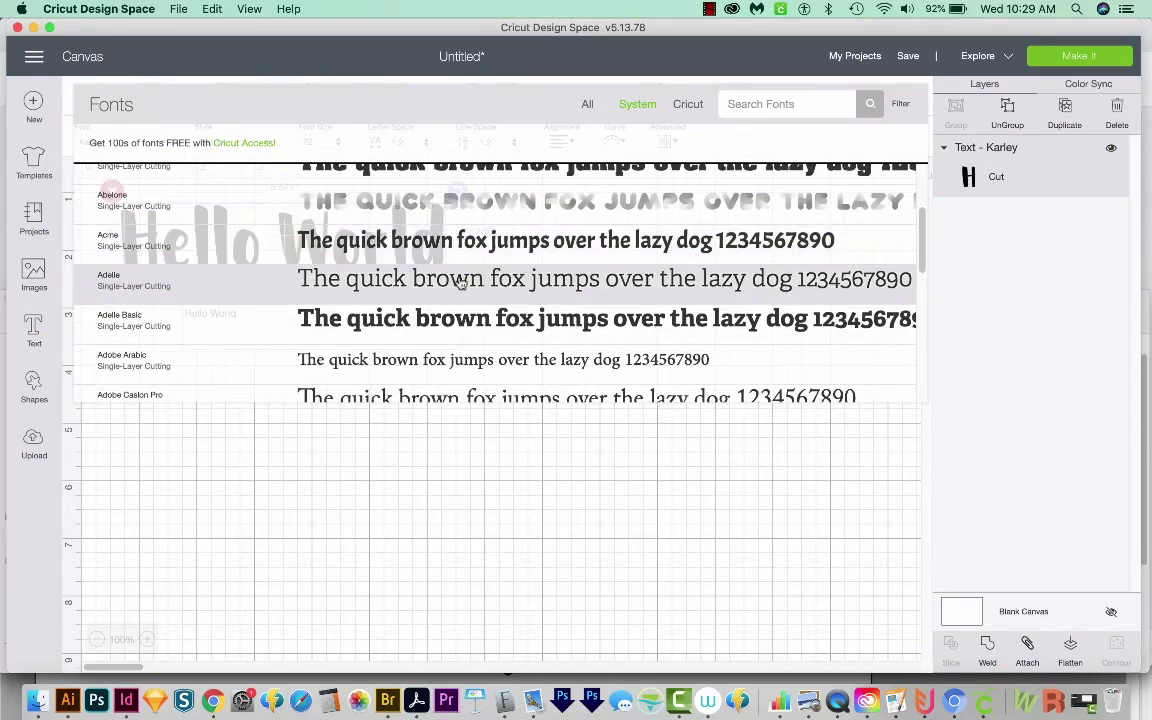
scroll(470, 295, "up", 2)
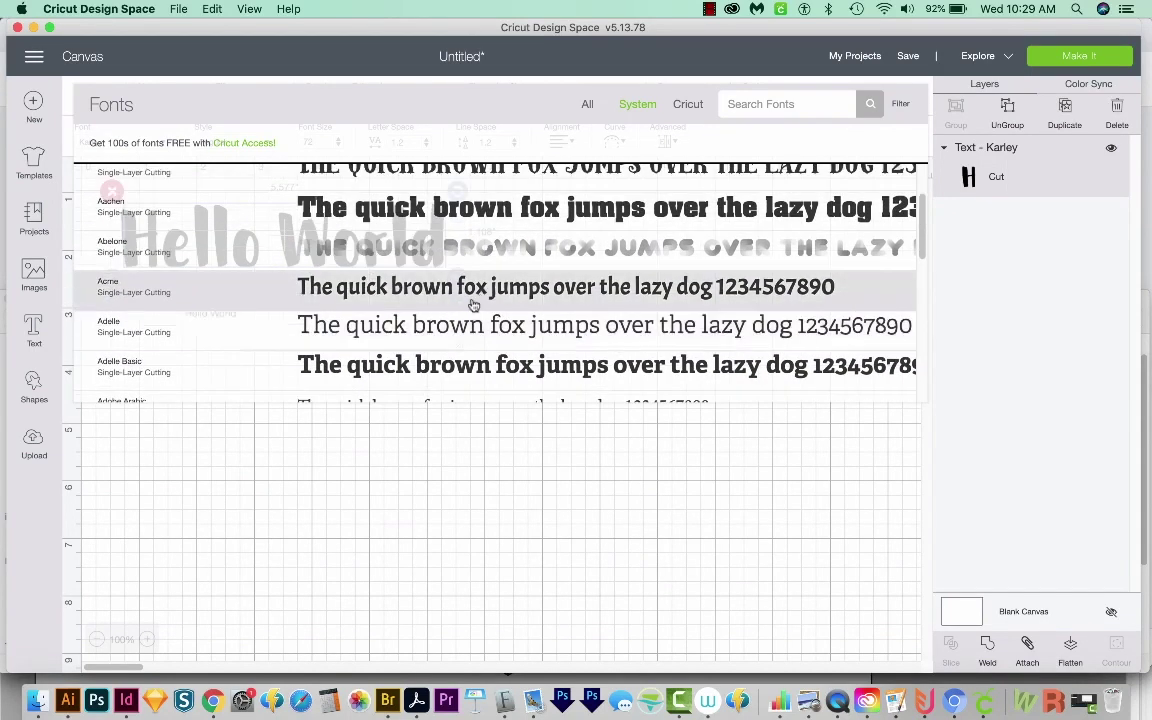
scroll(474, 305, "up", 3)
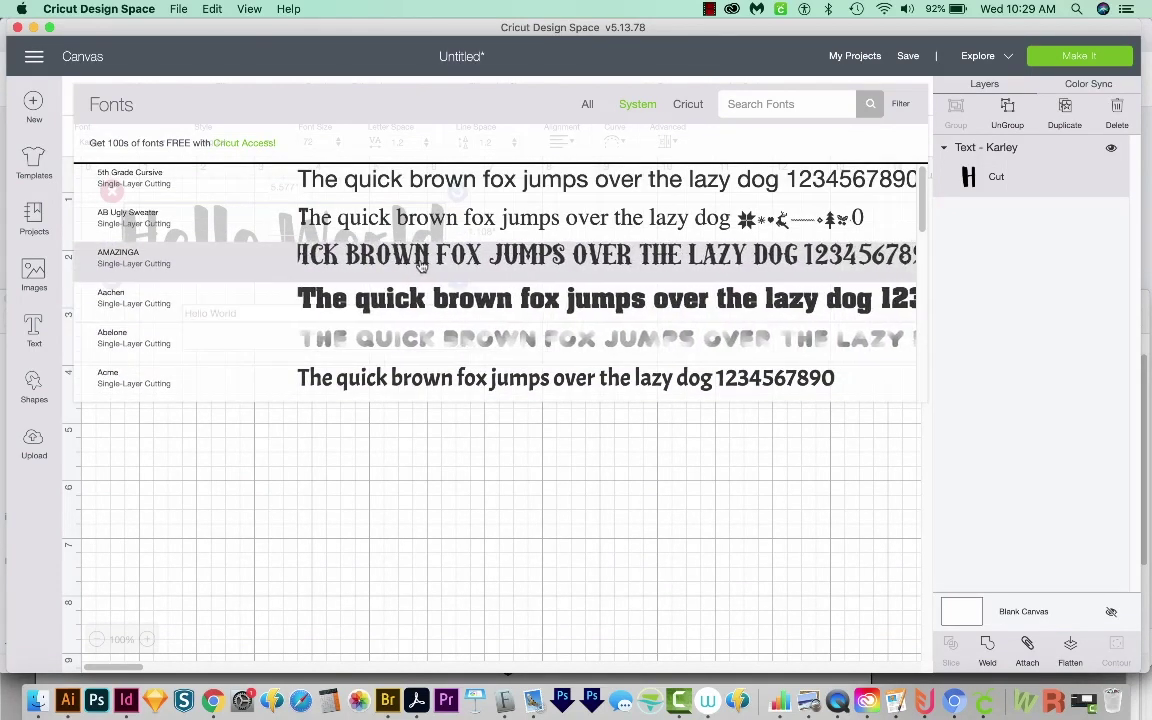
left_click(421, 262)
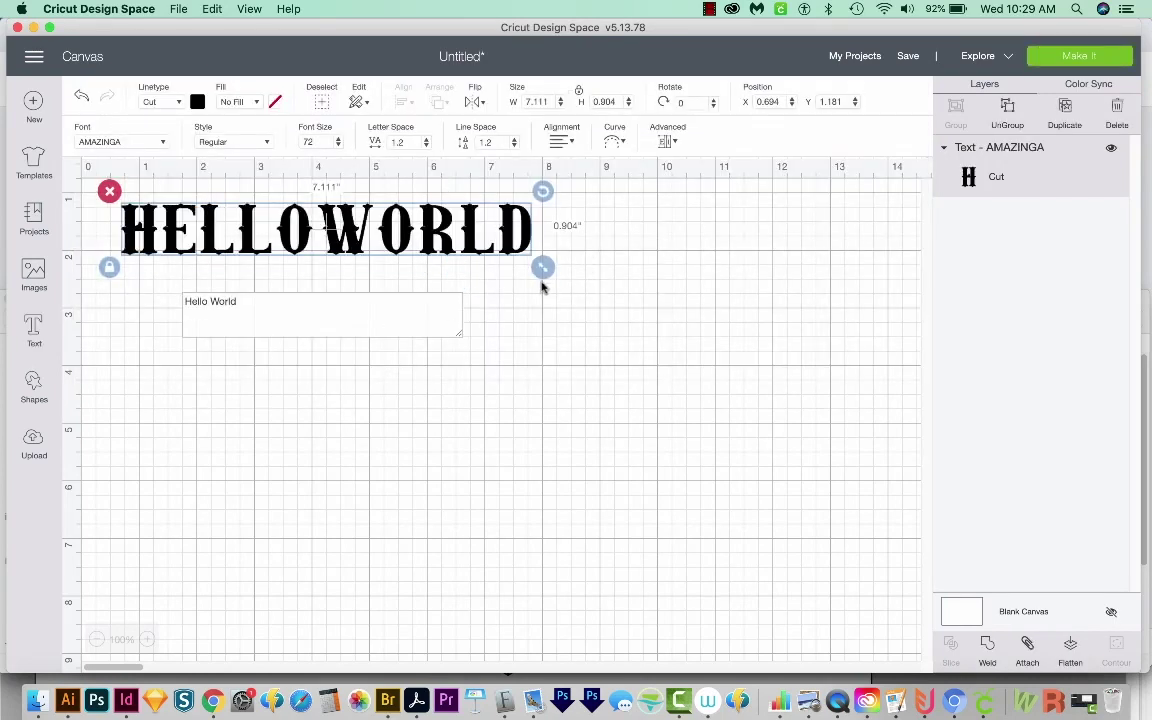
- Scale the AMAZINGA 'Hello World' text up to about 7.7 inches wide and nudge it slightly lower
left_click_drag(542, 268, 574, 290)
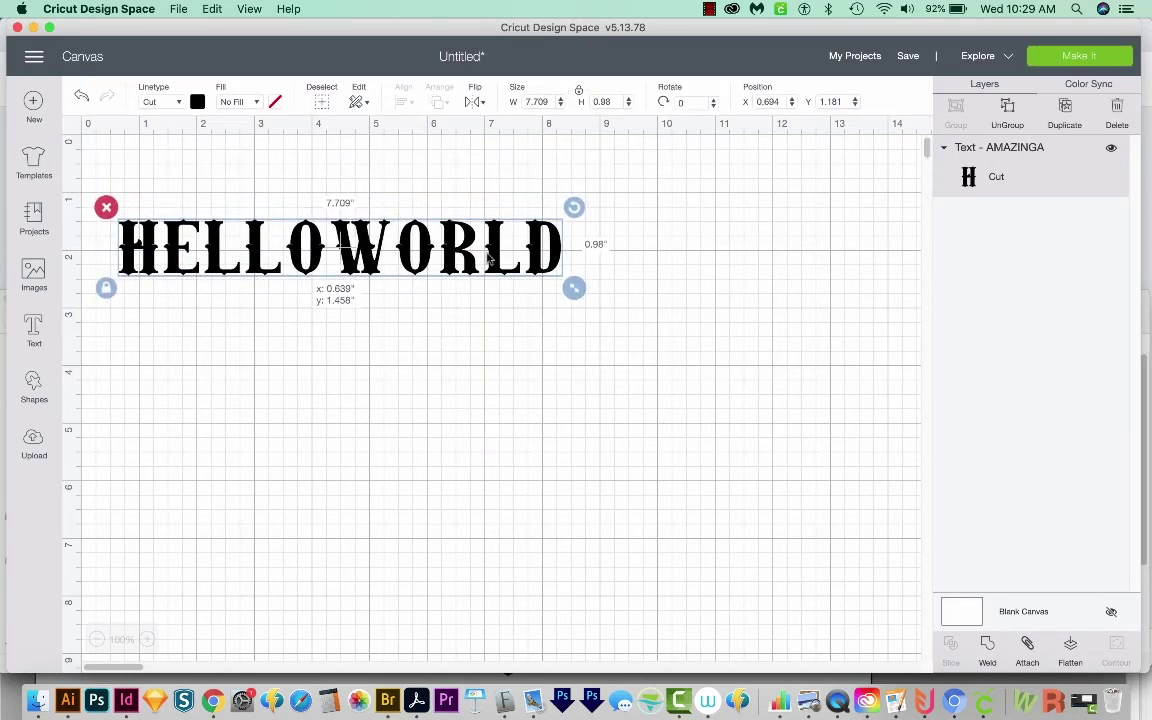
left_click_drag(488, 258, 488, 261)
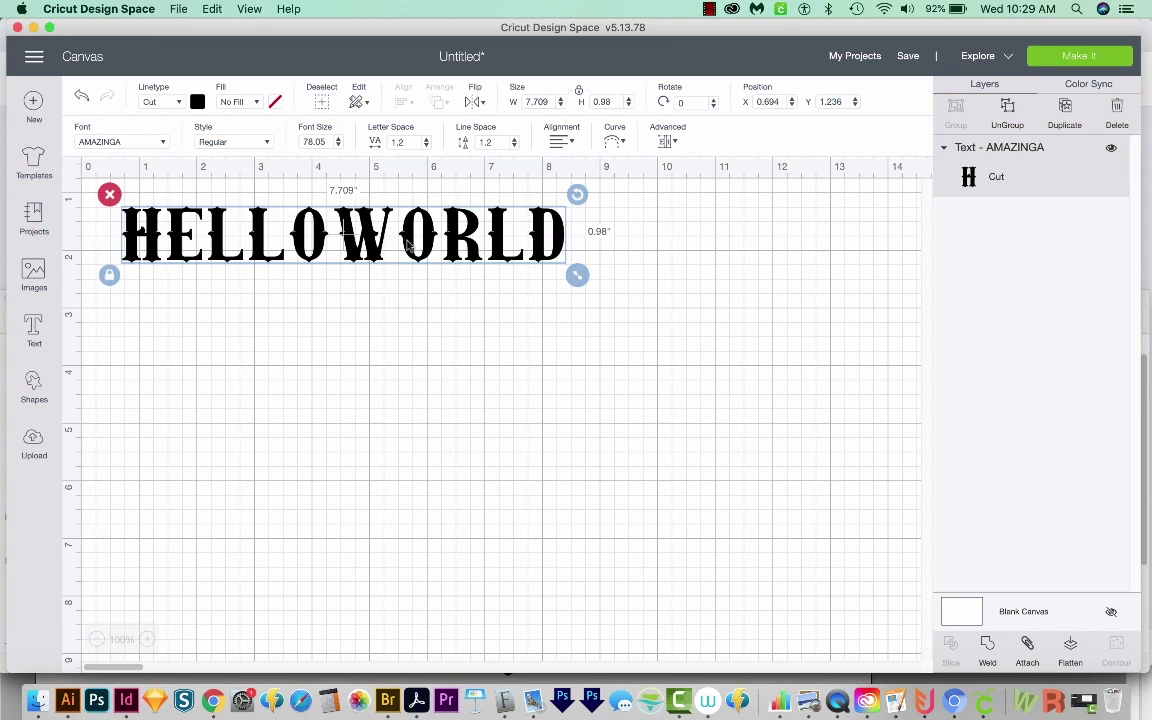